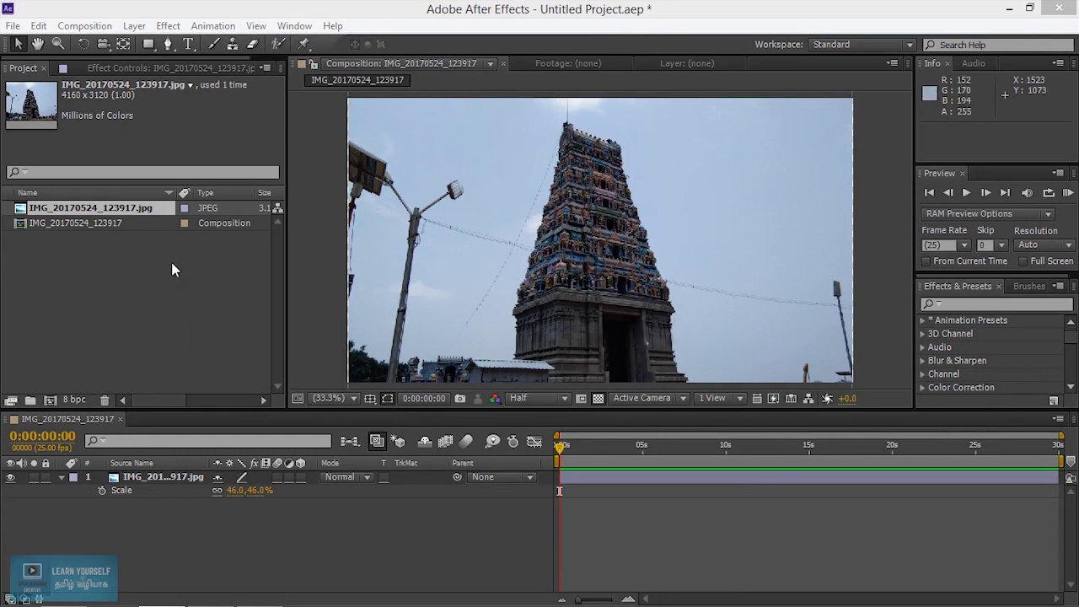
Step: Place the cursor in the Effects & Presets search field
{"action": "left_click", "coordinate": [973, 304]}
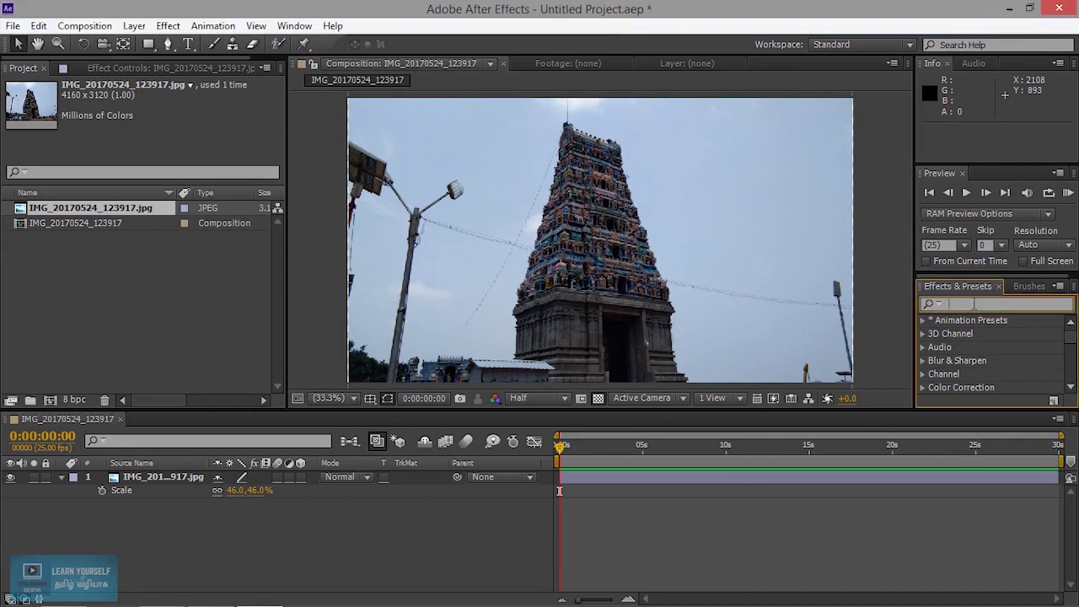
Step: Search 'curv' in Effects & Presets and apply Color Correction > Curves to the temple photo
{"action": "type", "text": "cur"}
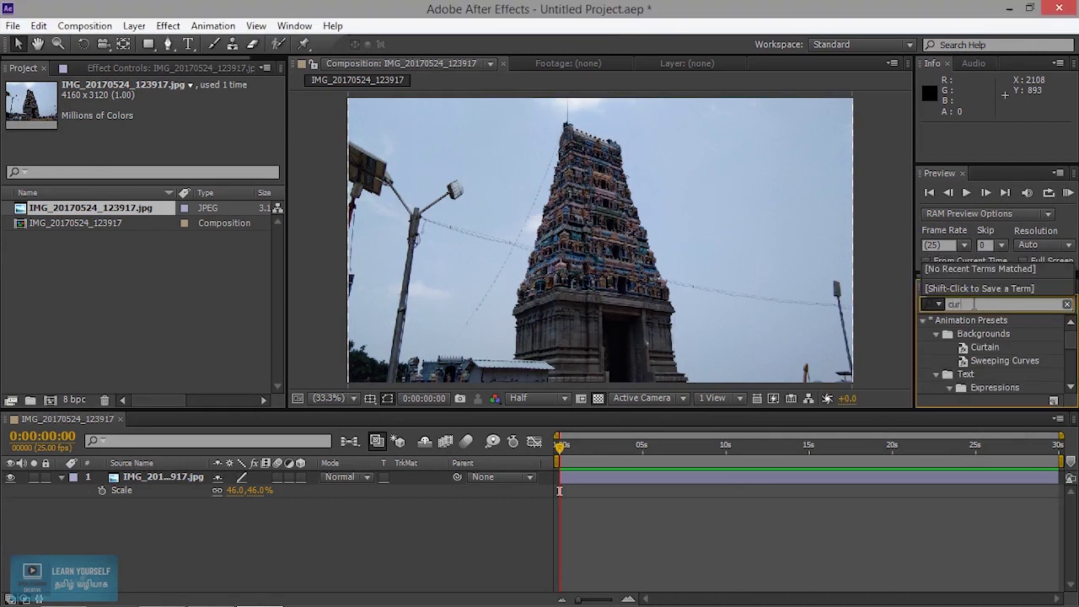
{"action": "scroll", "coordinate": [1021, 361], "scroll_direction": "down", "scroll_amount": 3}
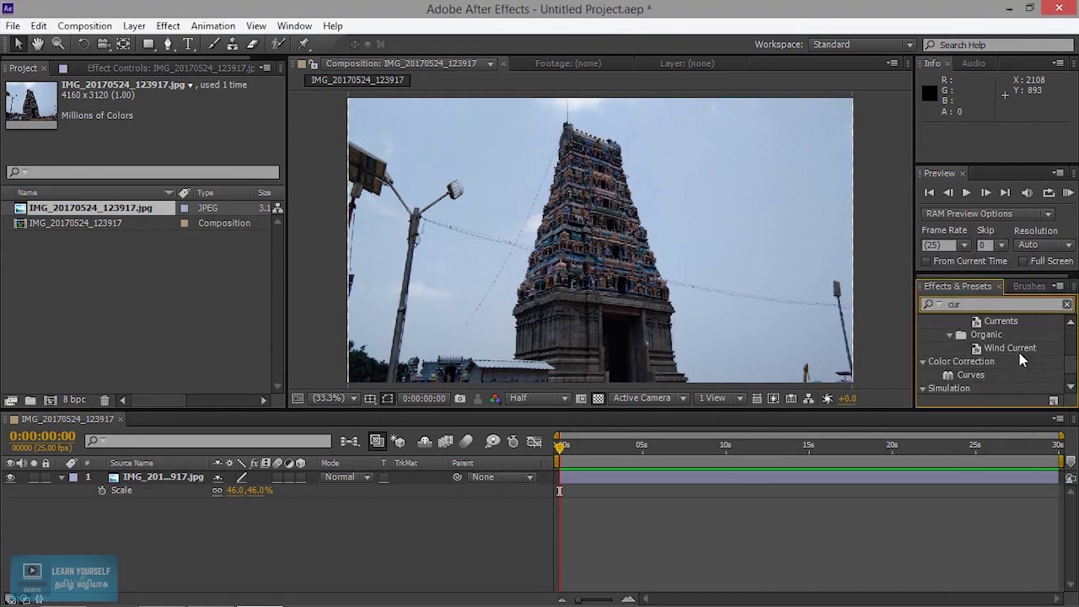
{"action": "scroll", "coordinate": [1019, 353], "scroll_direction": "up", "scroll_amount": 1}
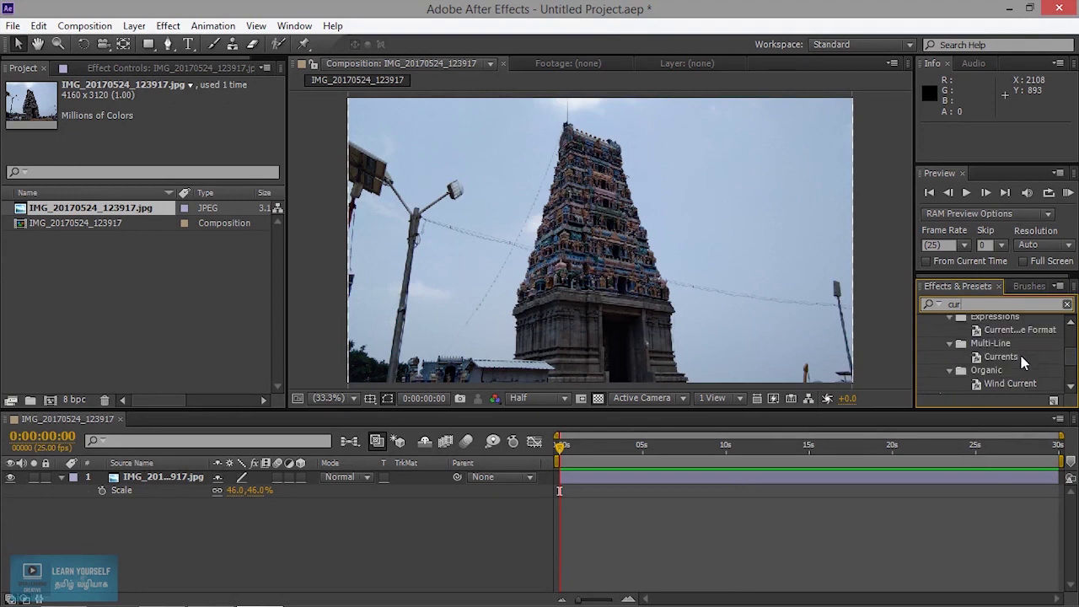
{"action": "type", "text": "ve"}
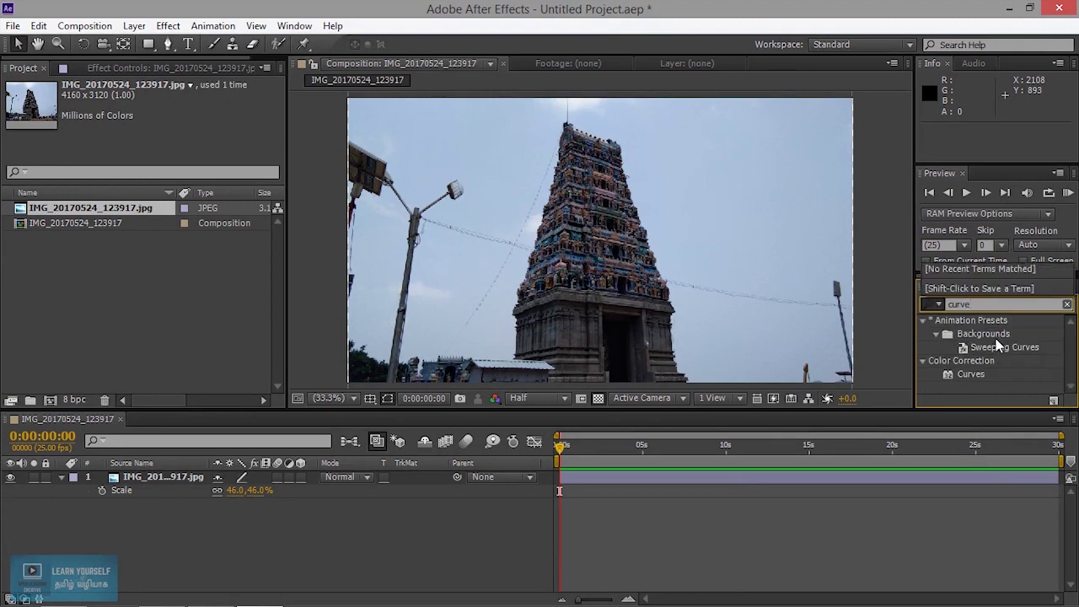
{"action": "left_click_drag", "start_coordinate": [971, 382], "coordinate": [465, 265]}
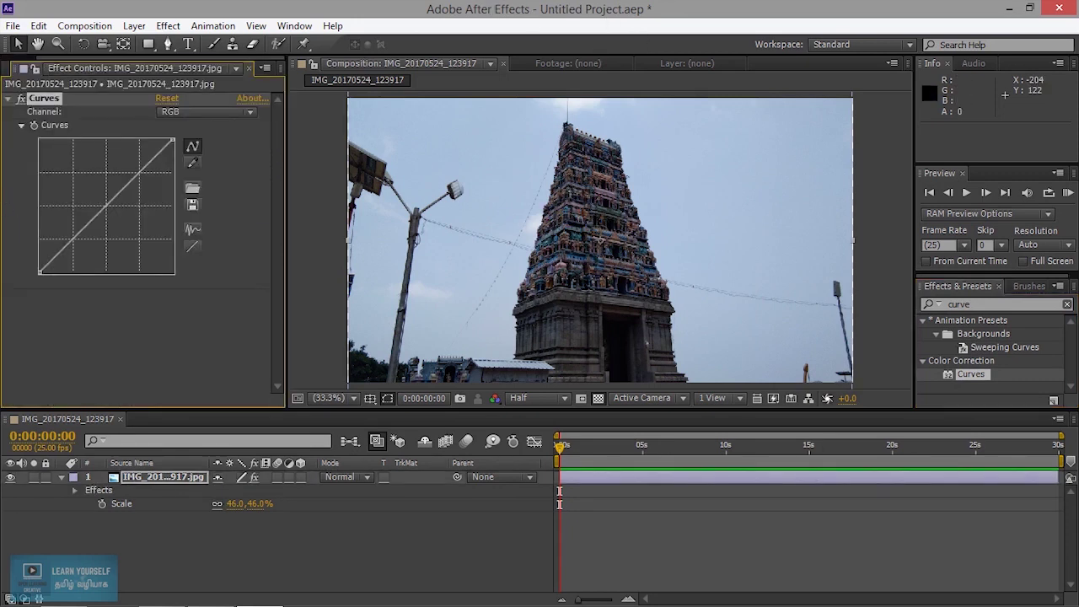
Step: Try darker and brighter Curves points, settling on a near-diagonal RGB curve with one control point
{"action": "left_click_drag", "start_coordinate": [173, 140], "coordinate": [173, 239]}
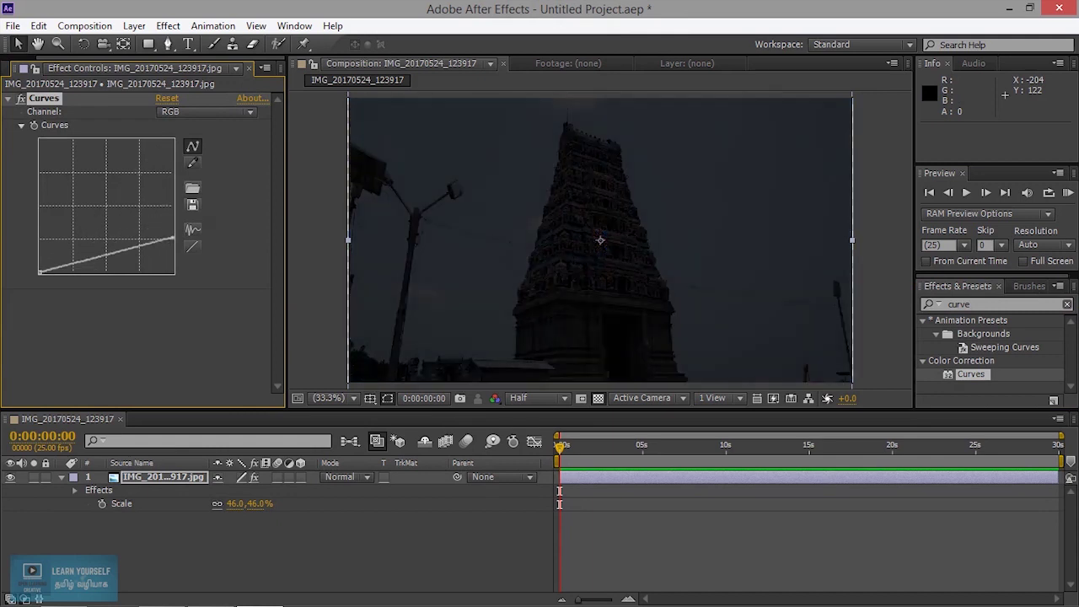
{"action": "key", "text": "ctrl+z"}
{"action": "left_click_drag", "start_coordinate": [106, 207], "coordinate": [108, 205]}
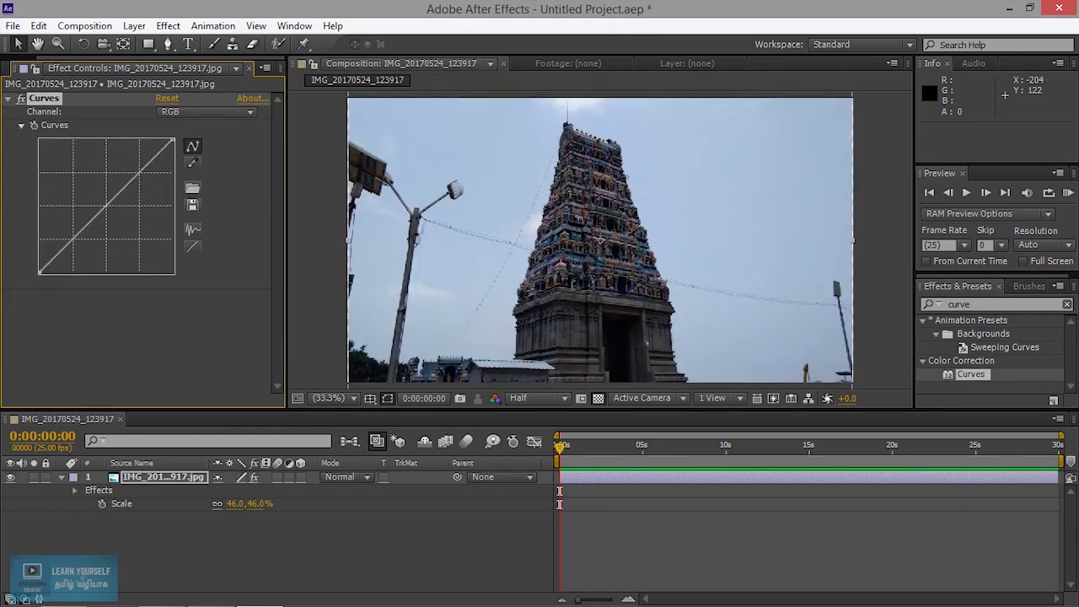
{"action": "left_click_drag", "start_coordinate": [106, 207], "coordinate": [97, 178]}
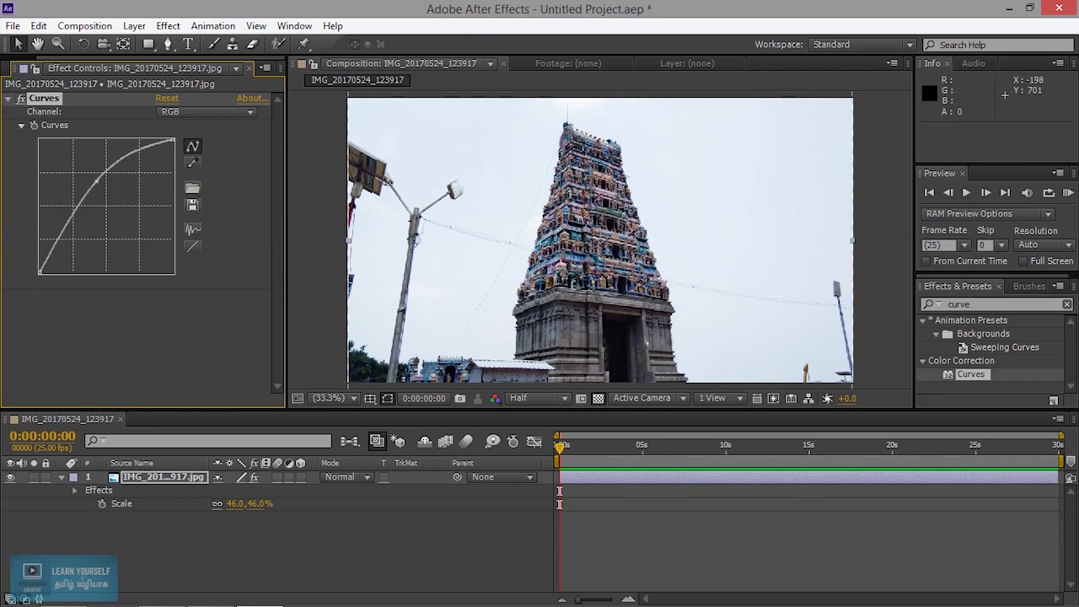
{"action": "left_click_drag", "start_coordinate": [98, 179], "coordinate": [120, 220]}
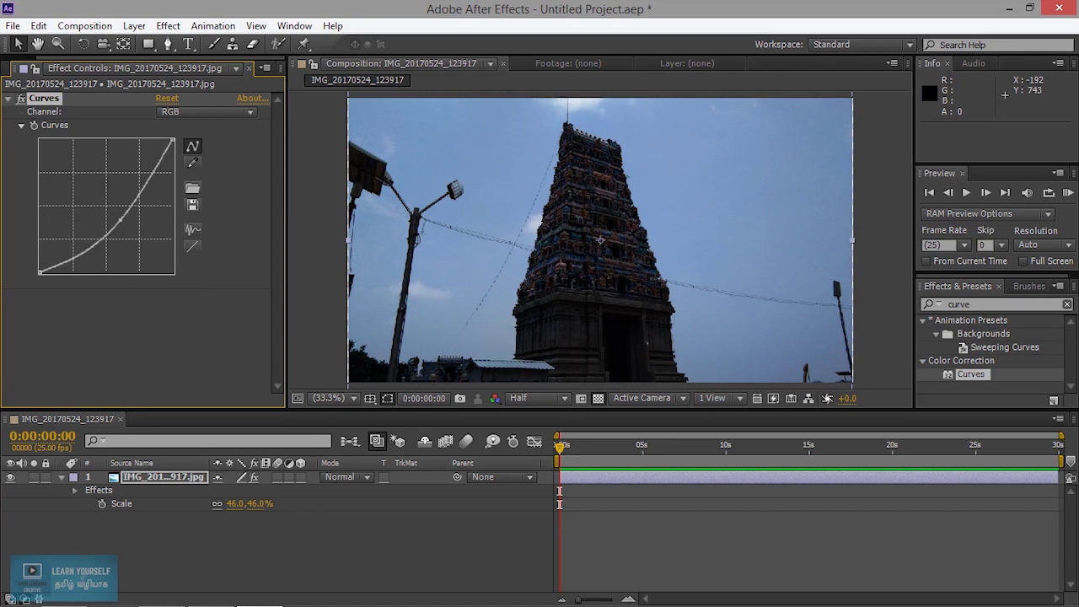
{"action": "left_click_drag", "start_coordinate": [121, 221], "coordinate": [131, 183]}
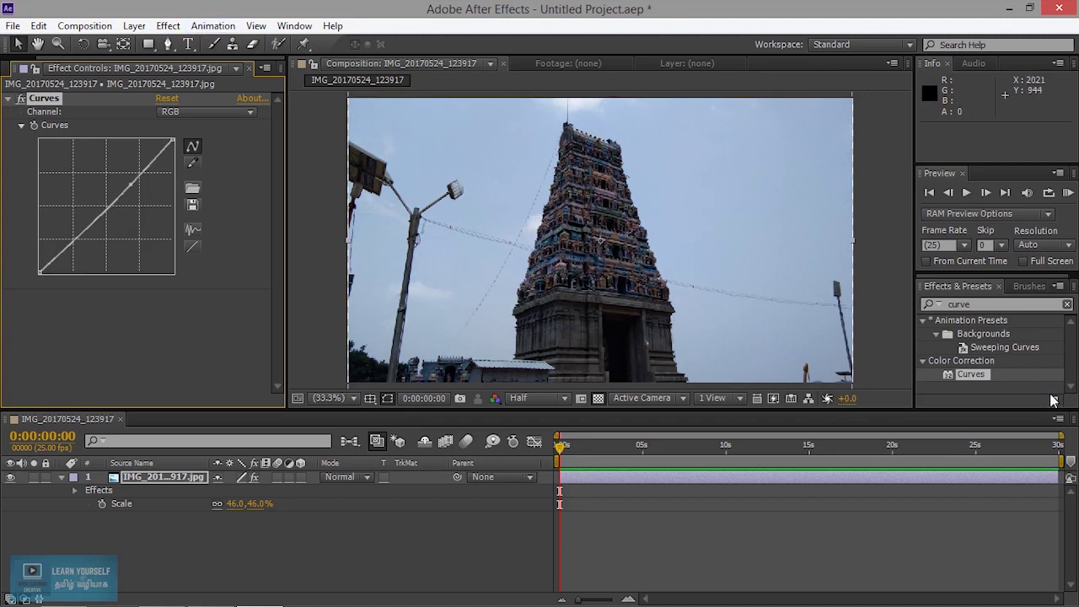
{"action": "left_click", "coordinate": [950, 305]}
Step: Search 'hue' and apply the Hue/Saturation effect to the temple photo
{"action": "double_click", "coordinate": [950, 305]}
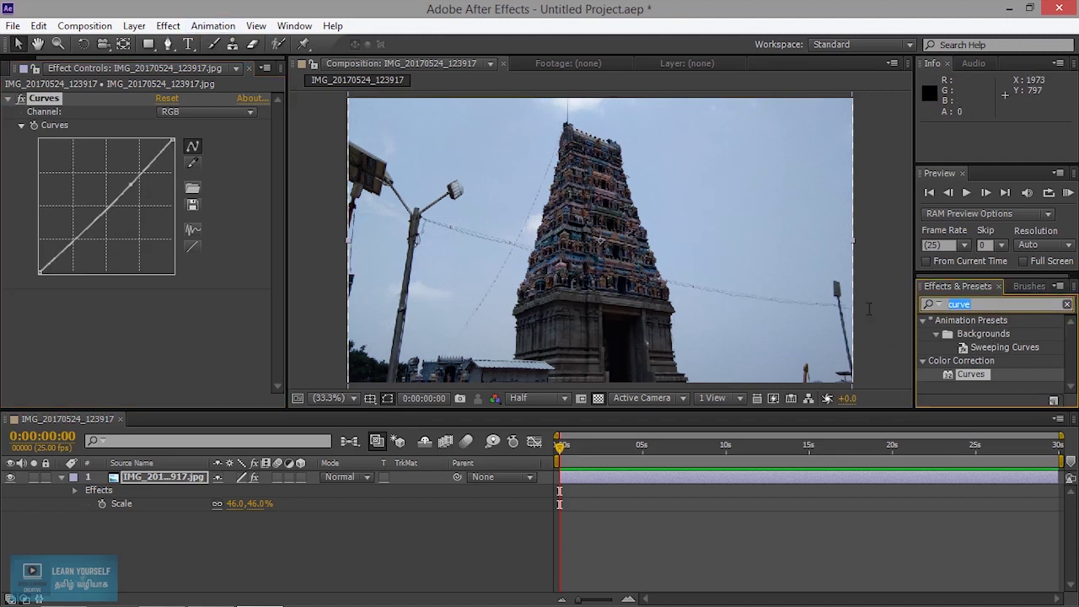
{"action": "type", "text": "hue"}
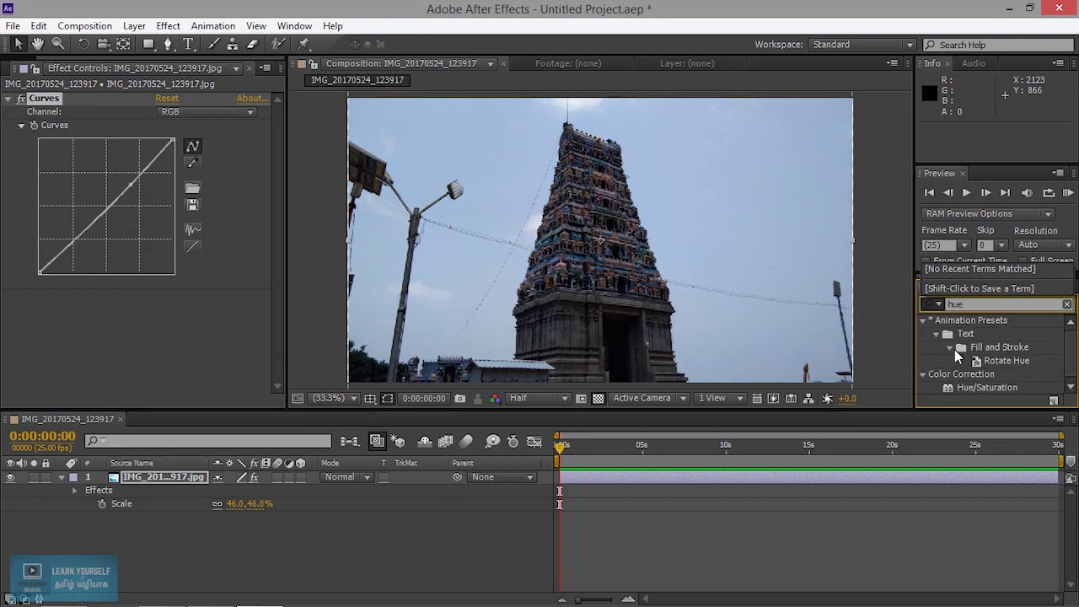
{"action": "left_click_drag", "start_coordinate": [978, 388], "coordinate": [425, 244]}
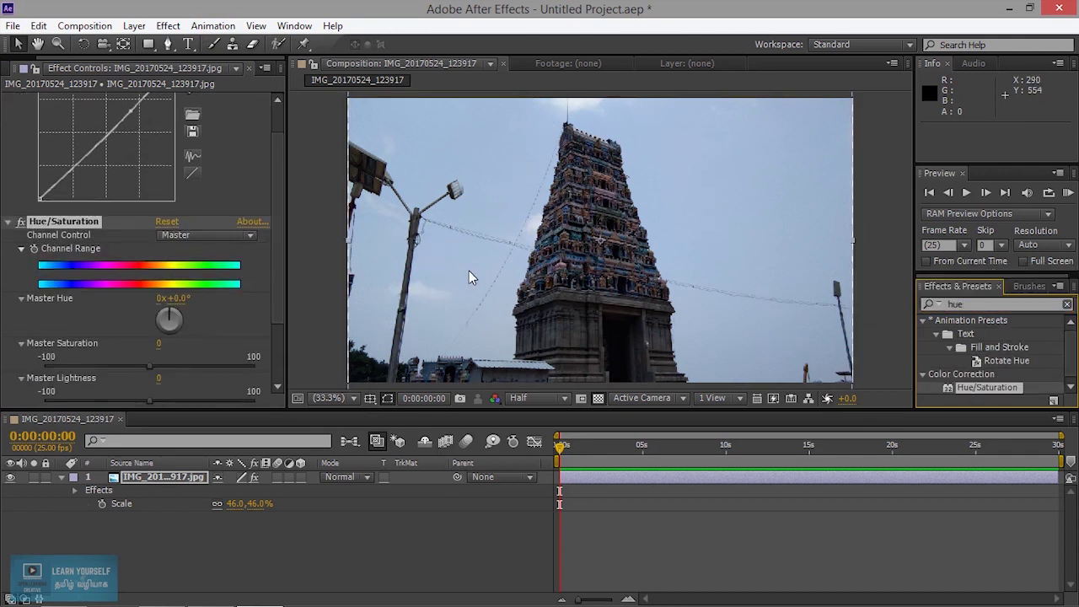
Step: Set the Hue/Saturation Master Hue to +22° for a purple-blue cast
{"action": "left_click", "coordinate": [175, 244]}
{"action": "type", "text": "24"}
{"action": "key", "text": "Return"}
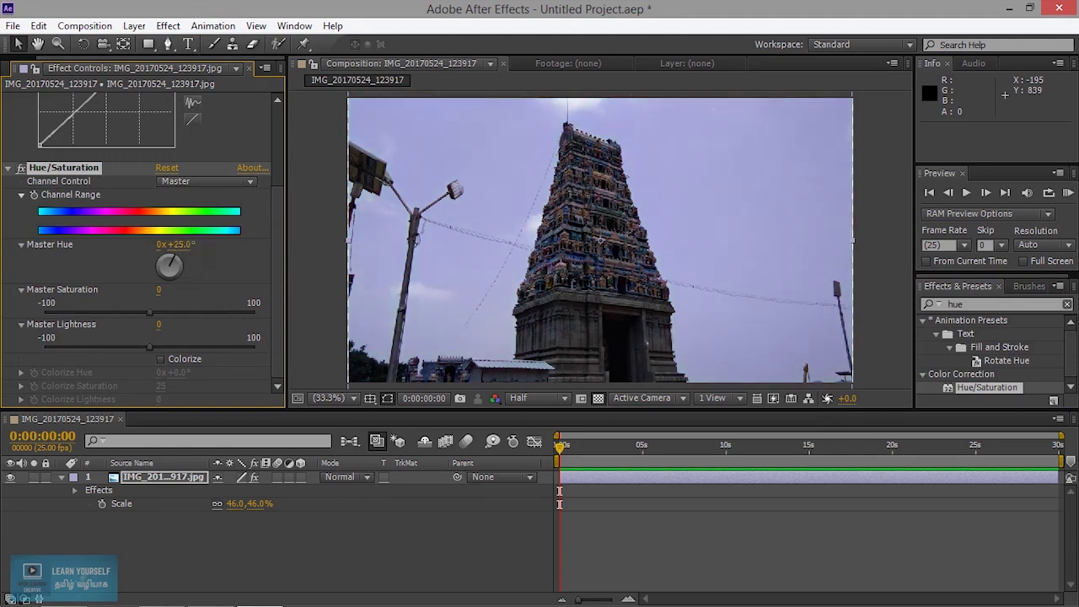
{"action": "mouse_move", "coordinate": [175, 244]}
{"action": "left_mouse_down"}
{"action": "mouse_move", "coordinate": [133, 245]}
{"action": "mouse_move", "coordinate": [178, 244]}
{"action": "mouse_move", "coordinate": [167, 245]}
{"action": "left_mouse_up"}
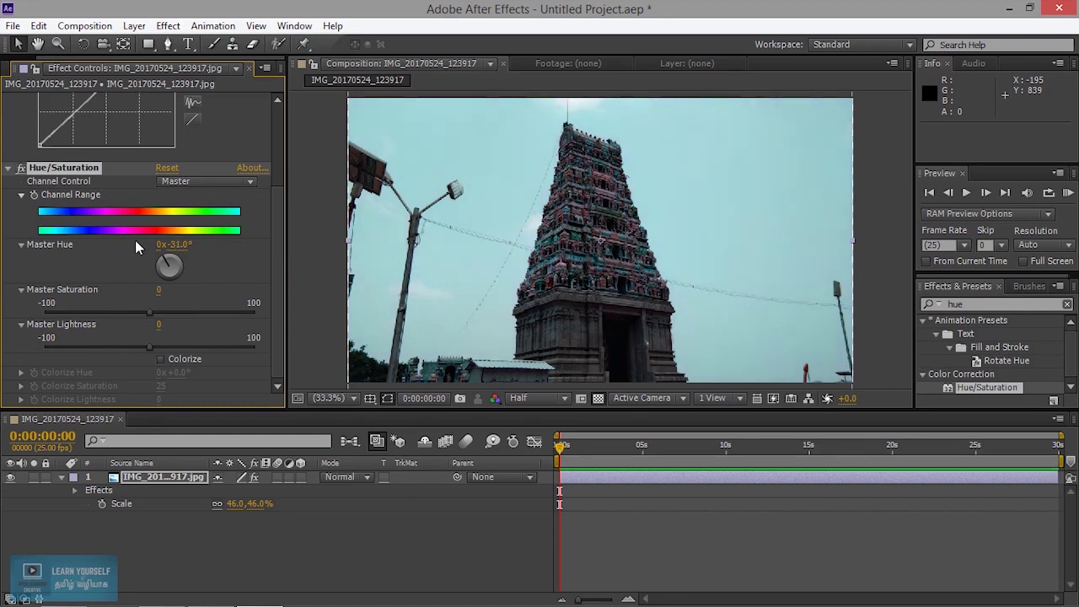
{"action": "left_click_drag", "start_coordinate": [167, 259], "coordinate": [183, 263]}
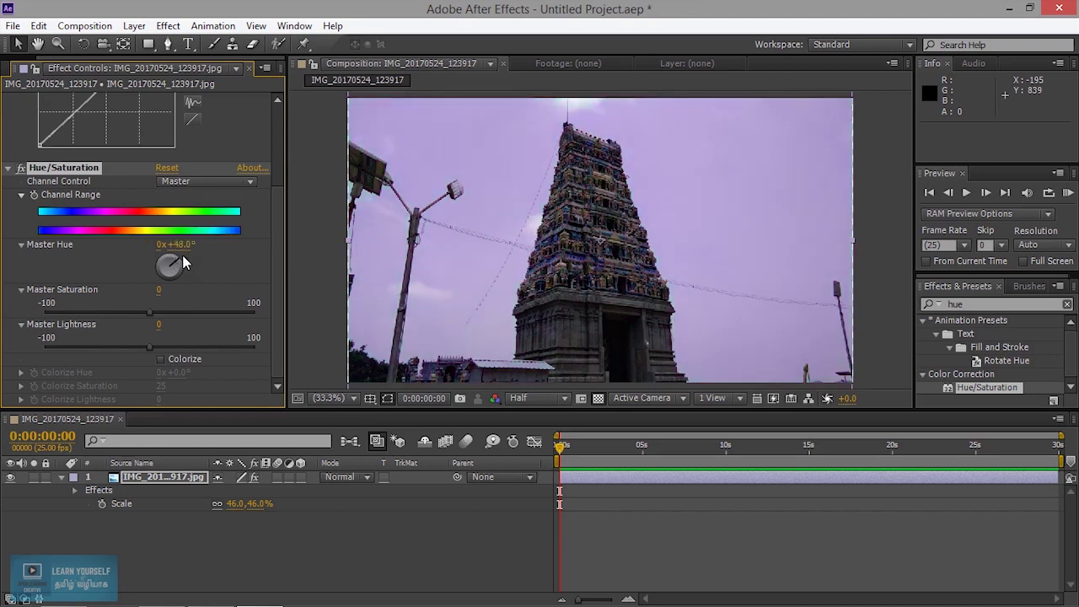
{"action": "left_click_drag", "start_coordinate": [184, 263], "coordinate": [178, 268]}
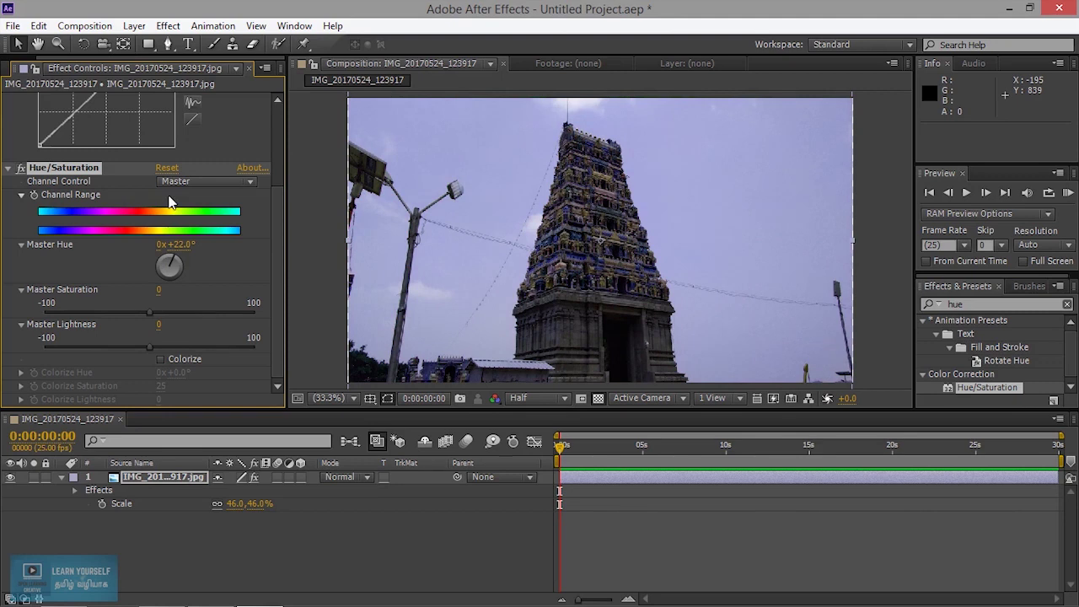
{"action": "scroll", "coordinate": [270, 238], "scroll_direction": "up", "scroll_amount": 3}
Step: Bend the Curves mid-range down to deepen shadows and raise Master Saturation to 11
{"action": "left_click_drag", "start_coordinate": [130, 183], "coordinate": [137, 197]}
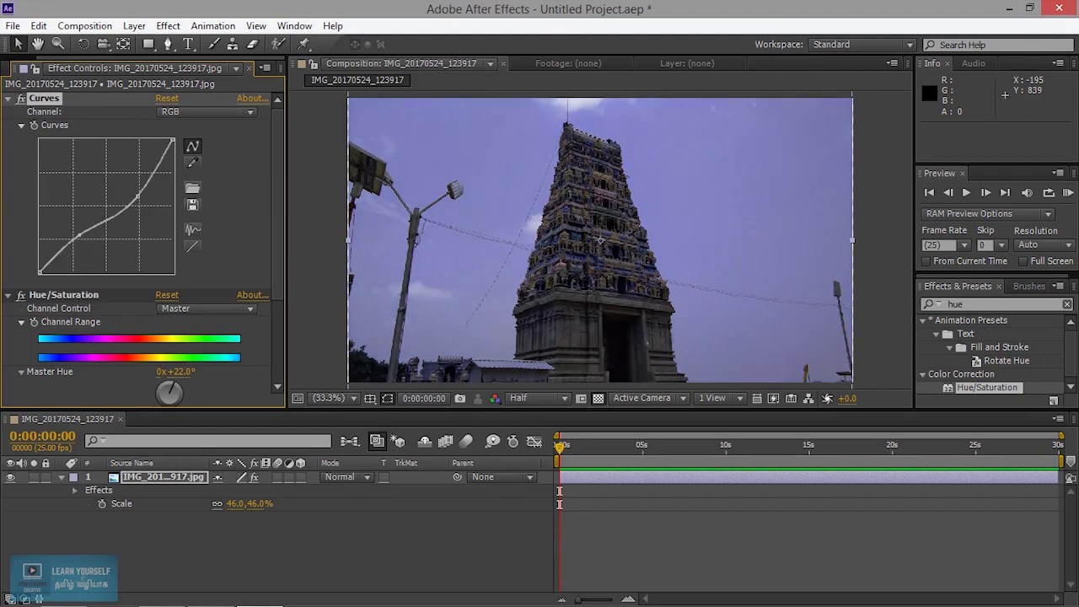
{"action": "scroll", "coordinate": [161, 337], "scroll_direction": "down", "scroll_amount": 3}
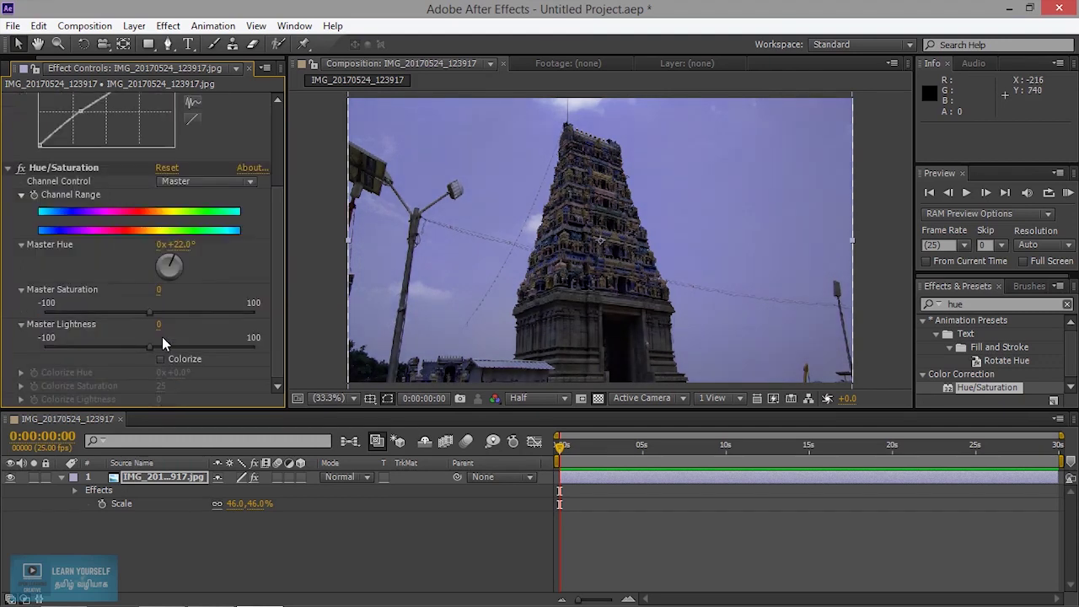
{"action": "left_click_drag", "start_coordinate": [149, 312], "coordinate": [155, 313]}
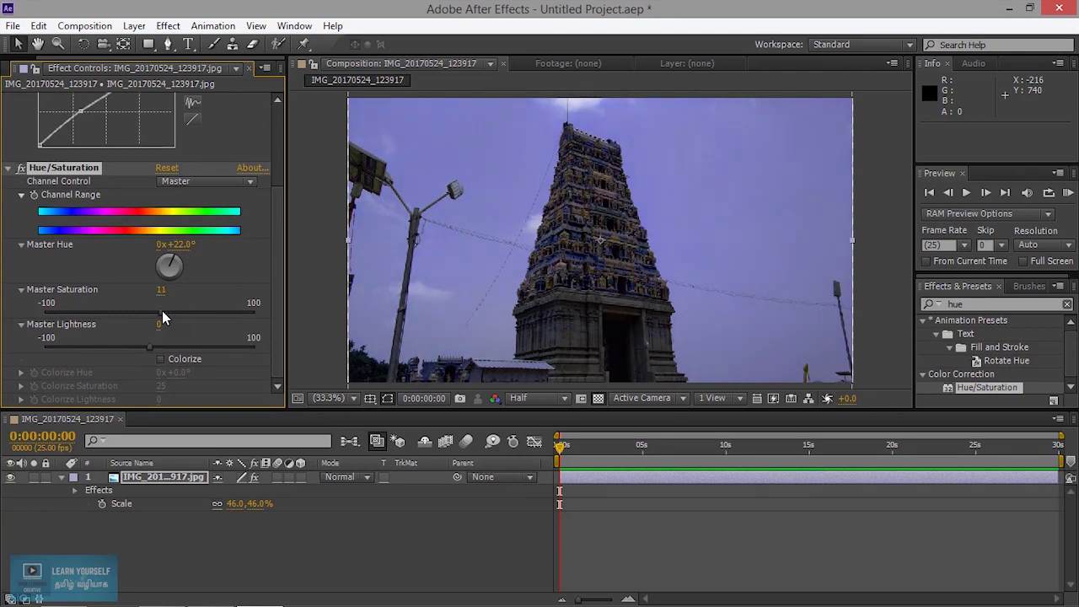
{"action": "mouse_move", "coordinate": [281, 267]}
{"action": "left_mouse_down"}
{"action": "mouse_move", "coordinate": [277, 210]}
{"action": "mouse_move", "coordinate": [264, 291]}
{"action": "mouse_move", "coordinate": [281, 169]}
{"action": "mouse_move", "coordinate": [275, 208]}
{"action": "left_mouse_up"}
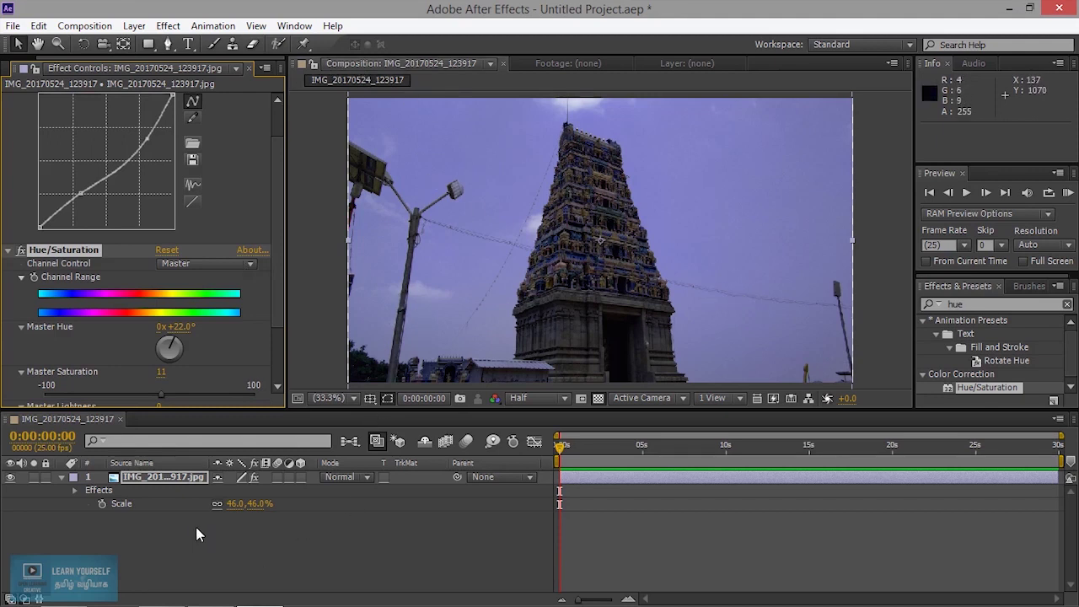
{"action": "left_click", "coordinate": [167, 25]}
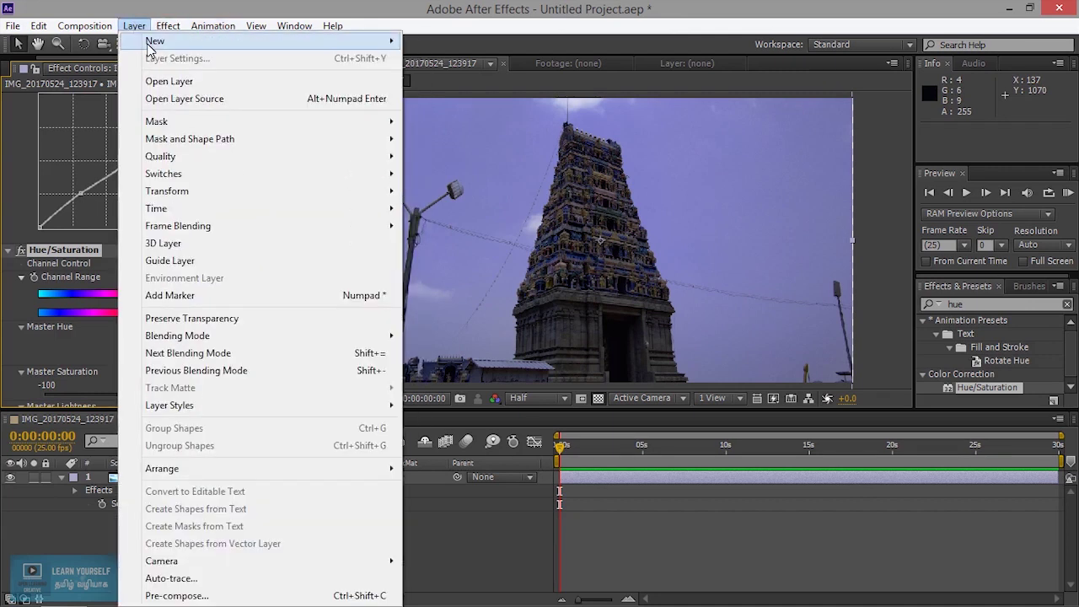
Step: Add a new Light layer, accepting the light settings and dismissing the warning
{"action": "mouse_move", "coordinate": [195, 45]}
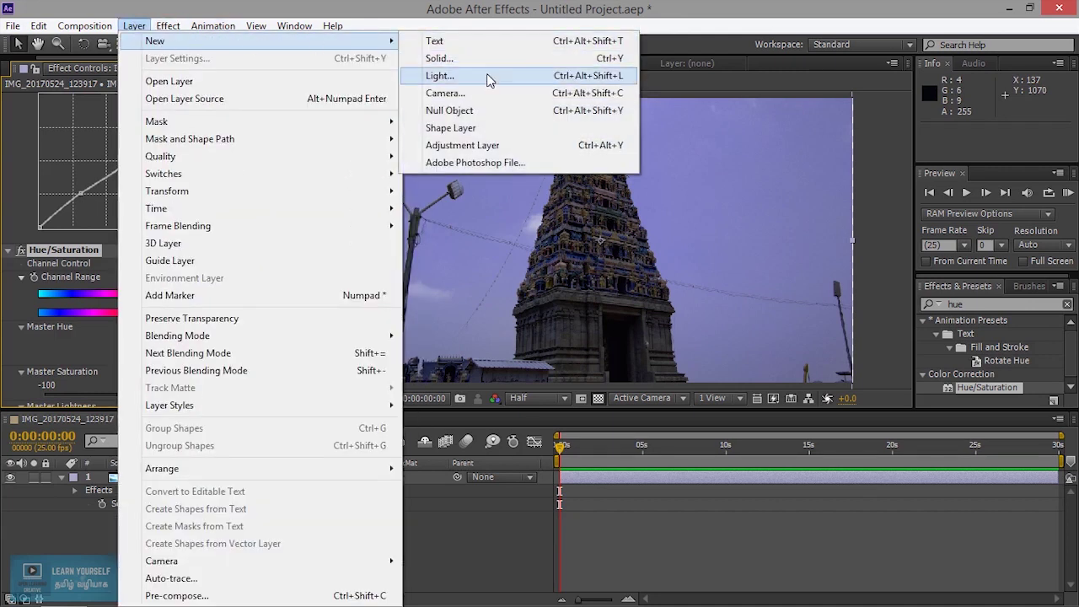
{"action": "left_click", "coordinate": [489, 75]}
{"action": "left_click", "coordinate": [273, 436]}
{"action": "left_click", "coordinate": [657, 331]}
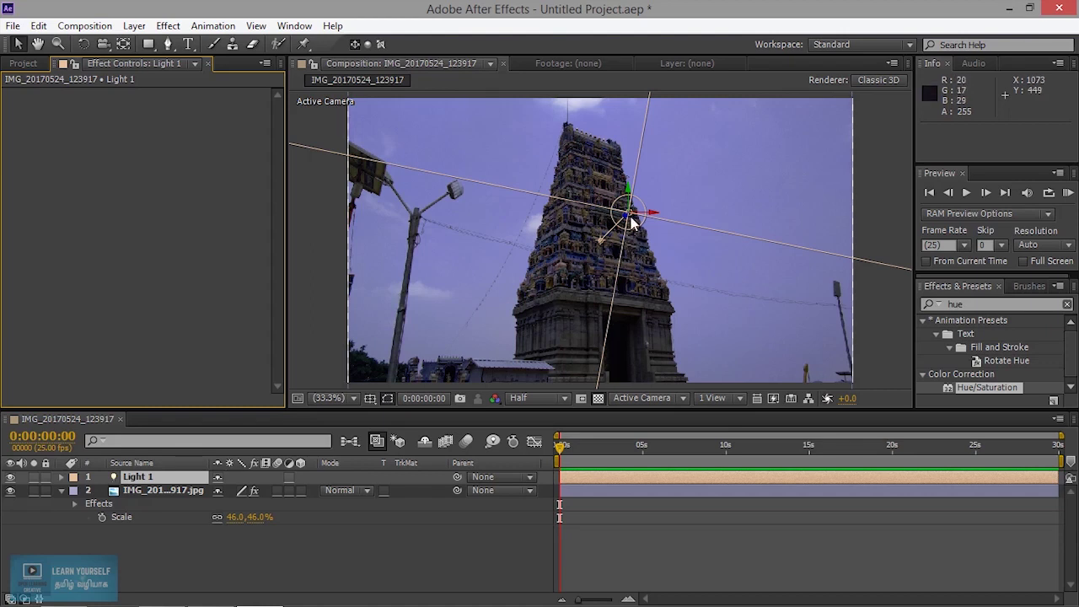
Step: Move Light 1 up-right near the tower top (1109.3, 390.7, -1243.9) and expand its properties
{"action": "left_click_drag", "start_coordinate": [631, 221], "coordinate": [617, 233]}
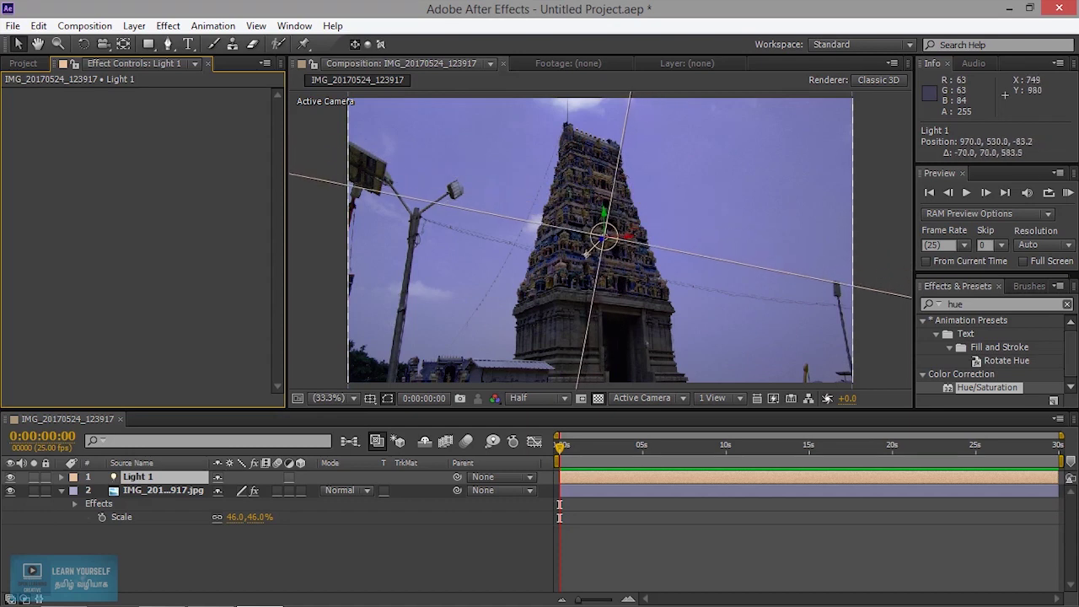
{"action": "left_click_drag", "start_coordinate": [618, 233], "coordinate": [503, 240]}
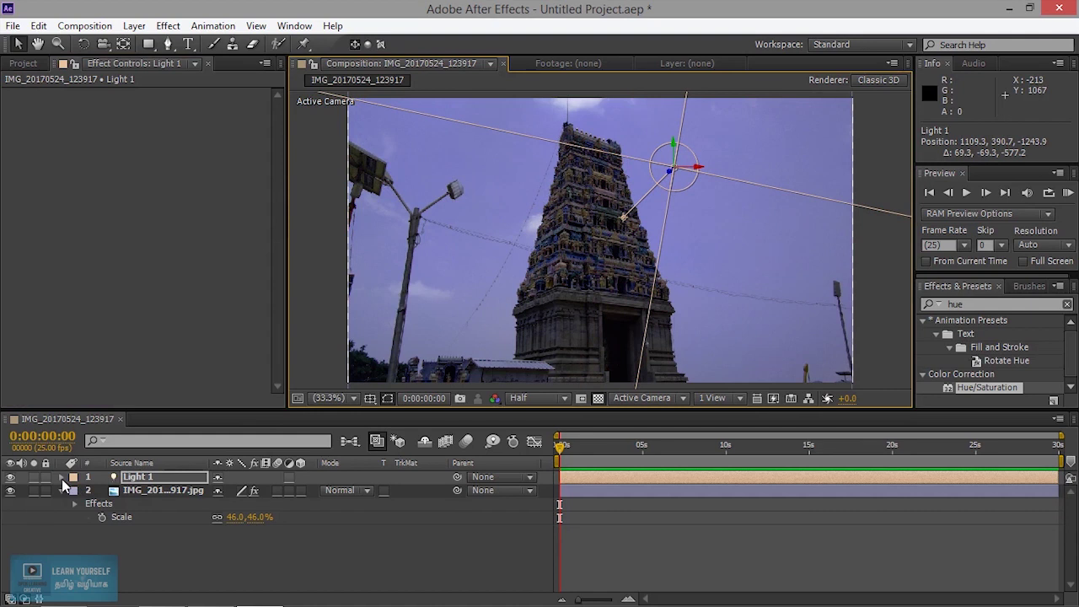
{"action": "left_click", "coordinate": [61, 478]}
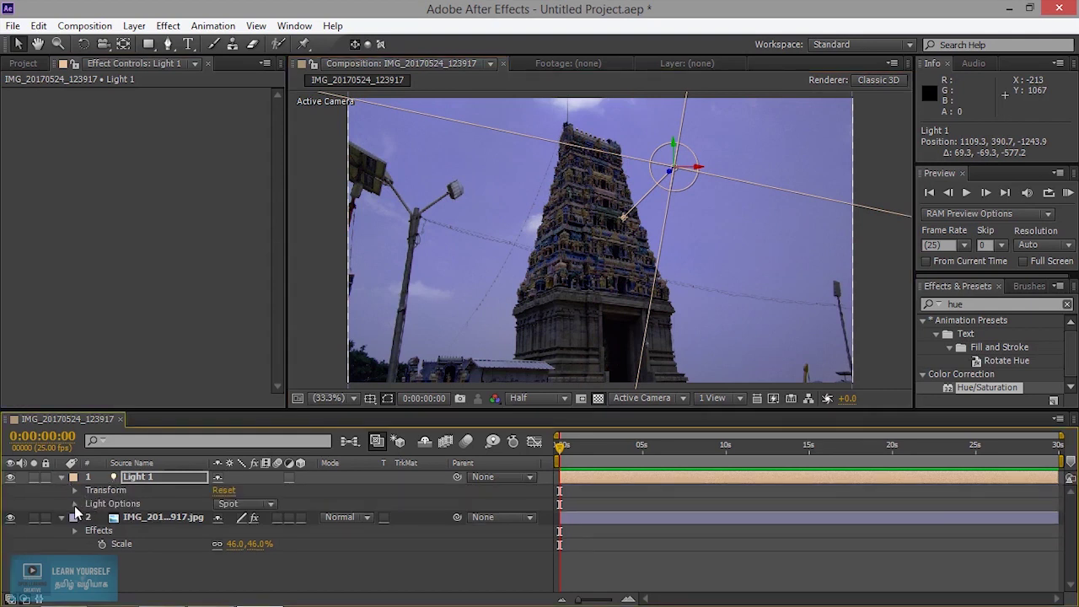
Step: Reveal Light Options and reduce the spotlight Radius to 303.0 and Cone Angle to 69.0°
{"action": "left_click", "coordinate": [74, 504]}
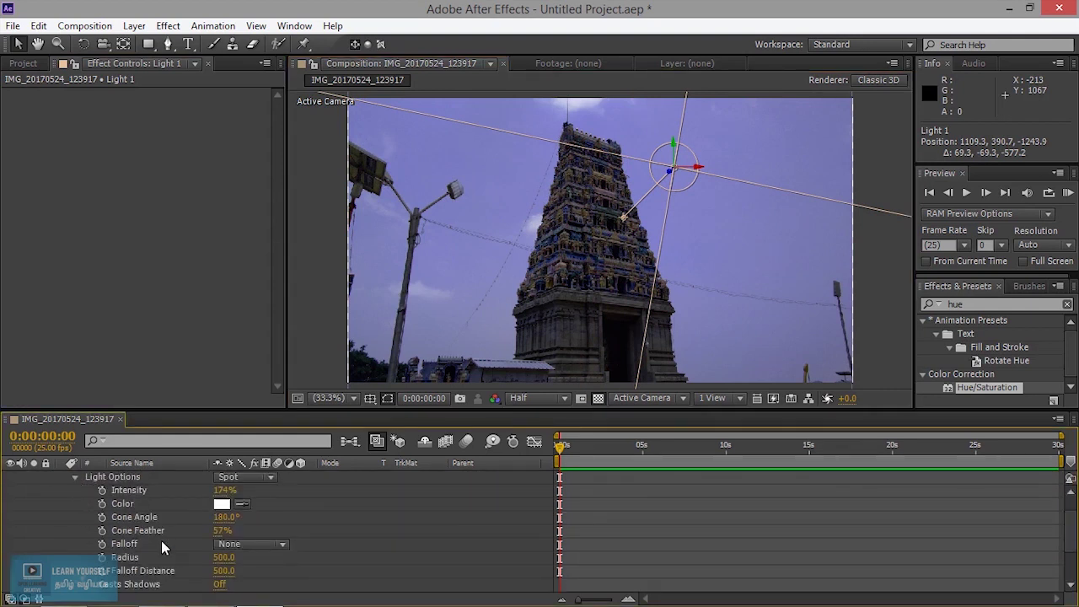
{"action": "left_click_drag", "start_coordinate": [224, 557], "coordinate": [219, 557]}
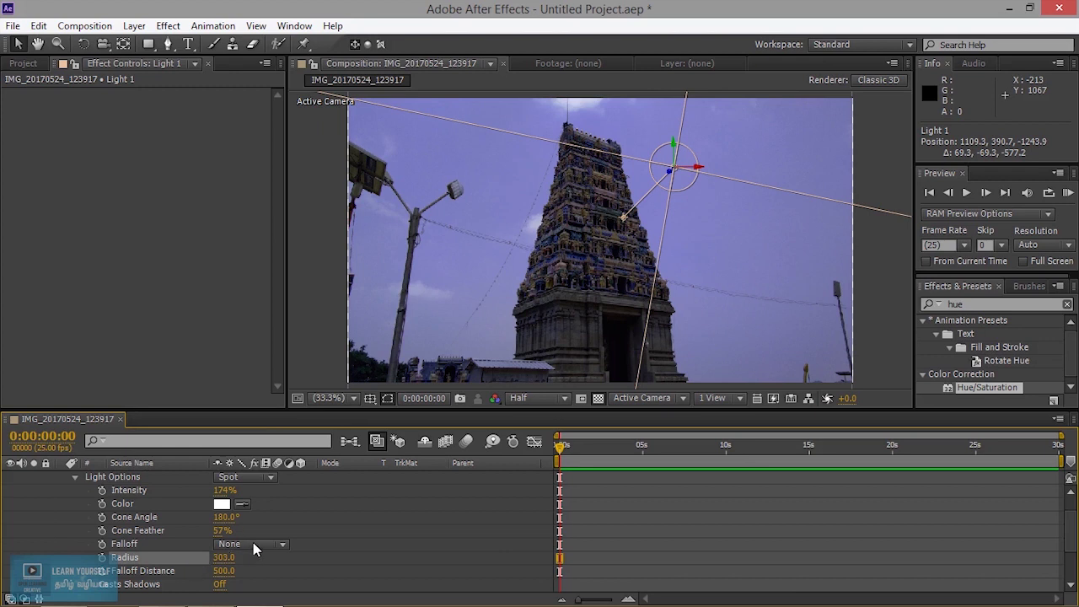
{"action": "mouse_move", "coordinate": [225, 516]}
{"action": "left_mouse_down"}
{"action": "mouse_move", "coordinate": [194, 517]}
{"action": "mouse_move", "coordinate": [254, 517]}
{"action": "left_mouse_up"}
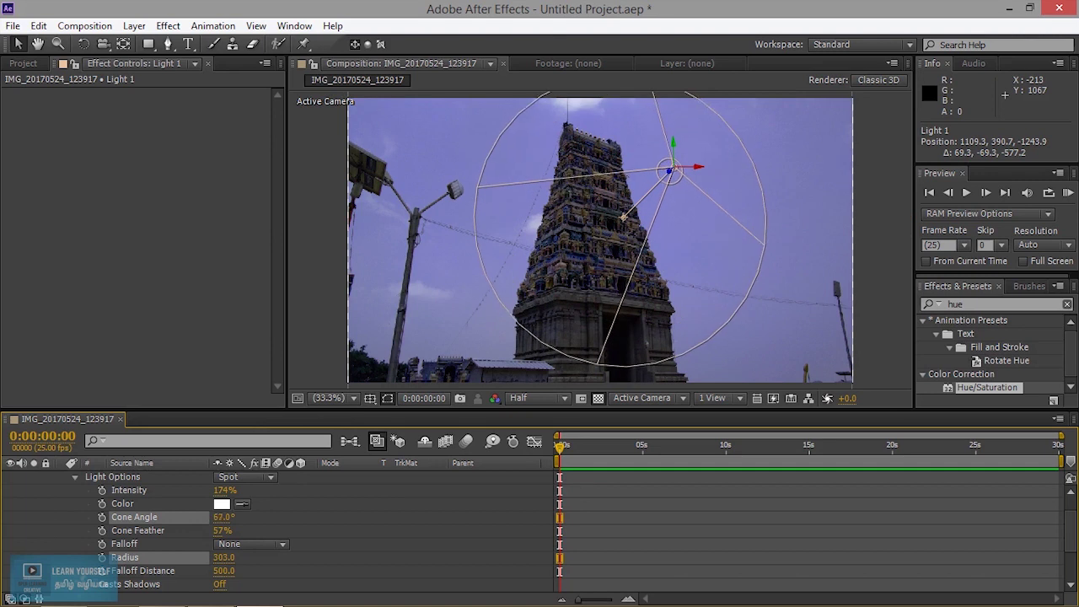
{"action": "scroll", "coordinate": [287, 544], "scroll_direction": "up", "scroll_amount": 1}
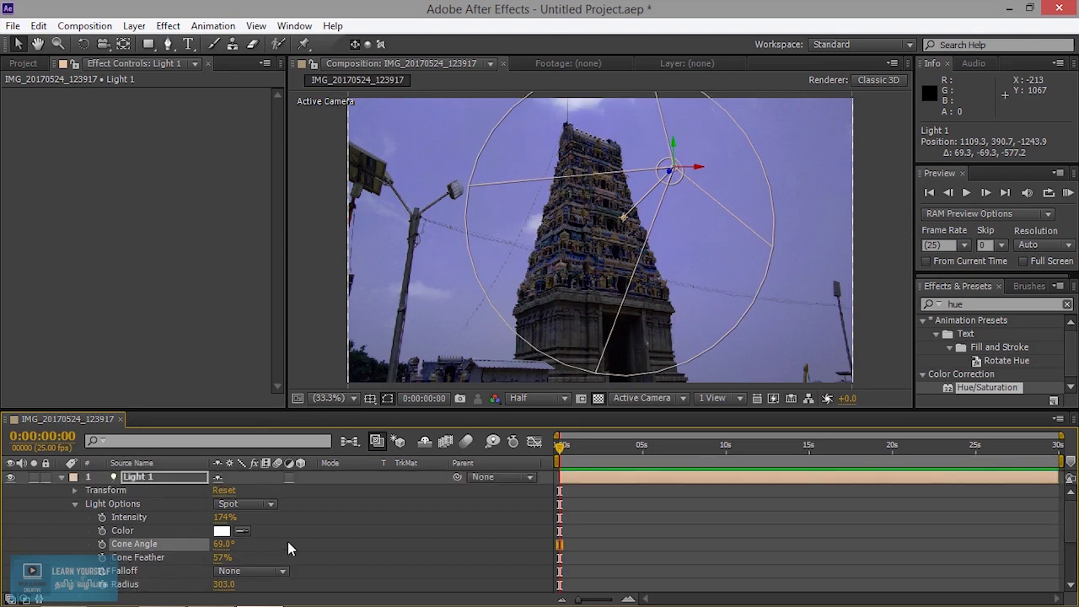
{"action": "scroll", "coordinate": [288, 544], "scroll_direction": "down", "scroll_amount": 4}
Step: Make the temple photo a 3D layer and enlarge the spotlight Radius to 339.0
{"action": "left_click", "coordinate": [300, 558]}
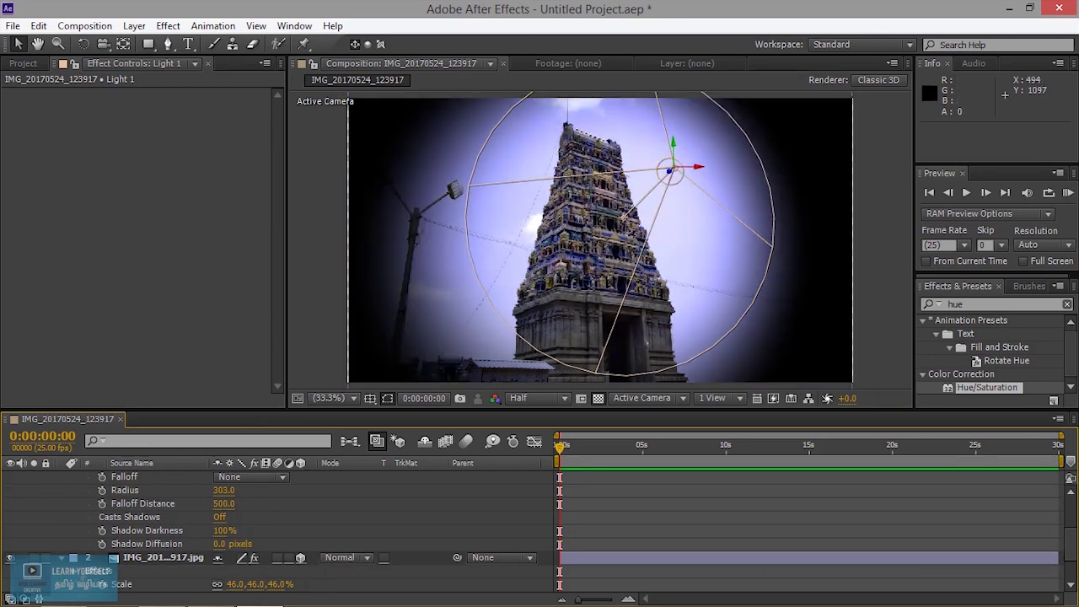
{"action": "left_click_drag", "start_coordinate": [224, 490], "coordinate": [229, 489]}
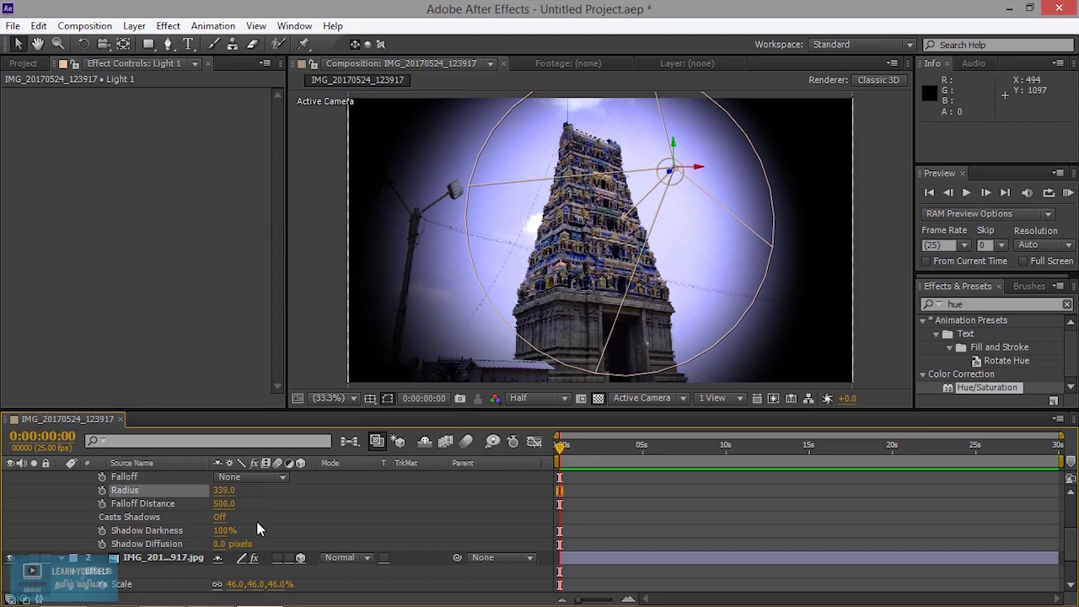
{"action": "scroll", "coordinate": [258, 525], "scroll_direction": "up", "scroll_amount": 3}
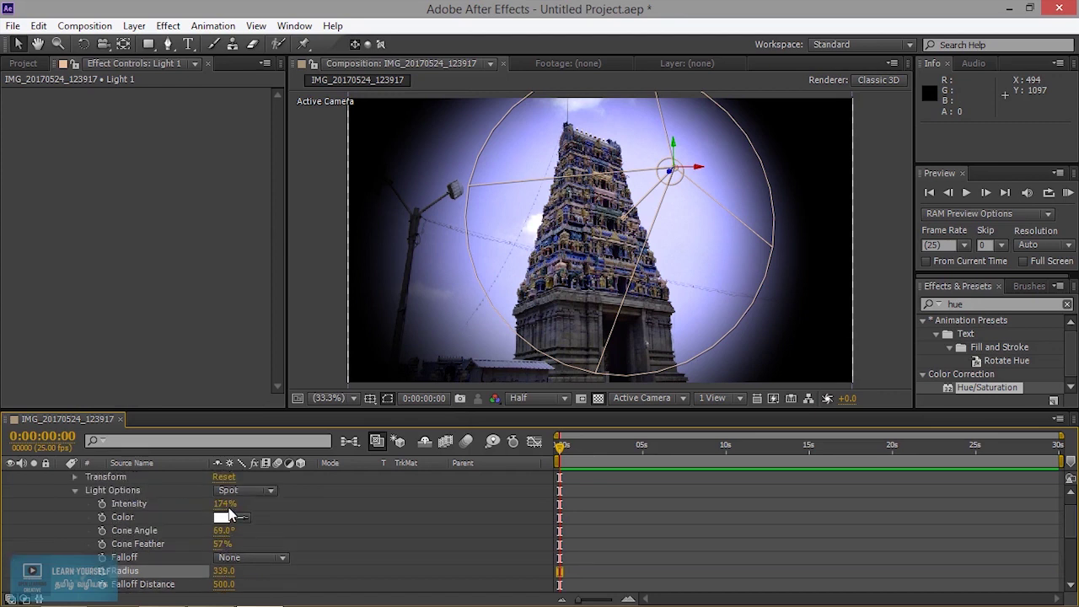
Step: Set Light 1 Intensity to 103% and widen its Cone Angle to 101.0°
{"action": "left_click_drag", "start_coordinate": [230, 504], "coordinate": [225, 504]}
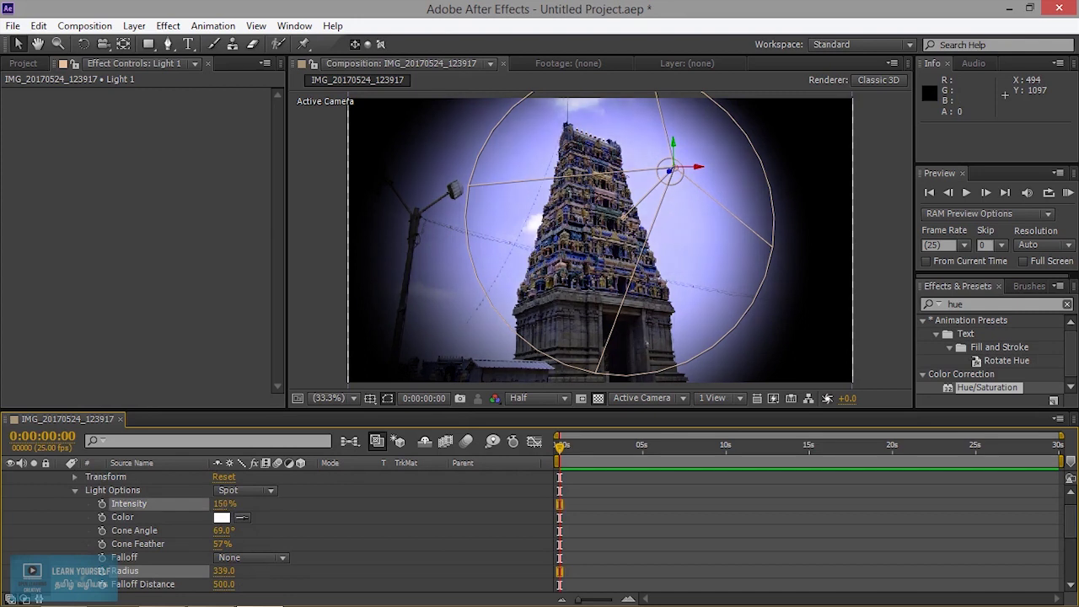
{"action": "left_click_drag", "start_coordinate": [225, 503], "coordinate": [223, 523]}
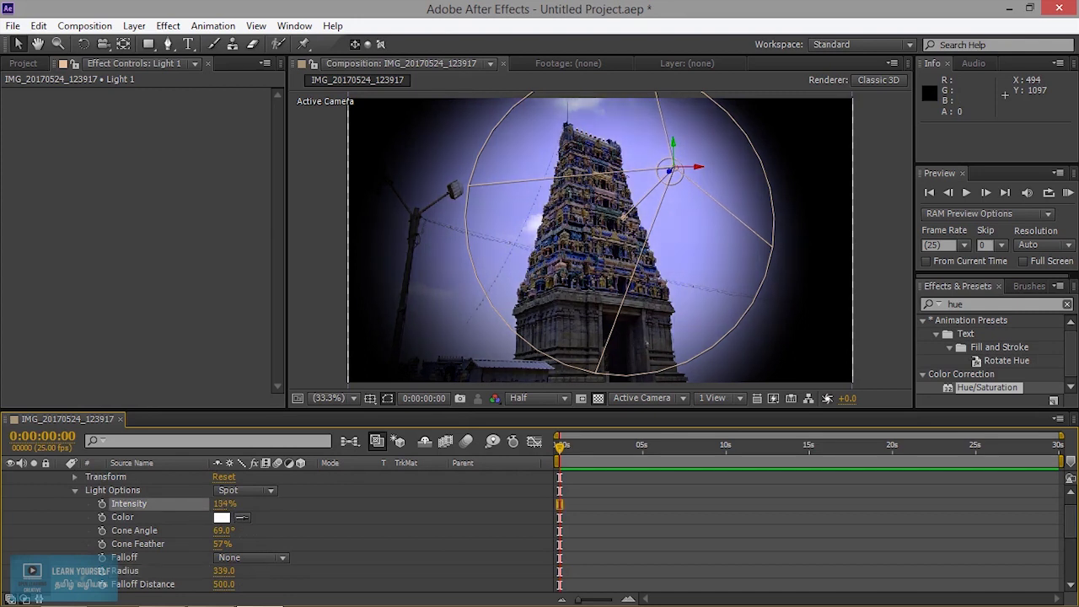
{"action": "mouse_move", "coordinate": [224, 503]}
{"action": "left_mouse_down"}
{"action": "mouse_move", "coordinate": [193, 503]}
{"action": "mouse_move", "coordinate": [227, 503]}
{"action": "left_mouse_up"}
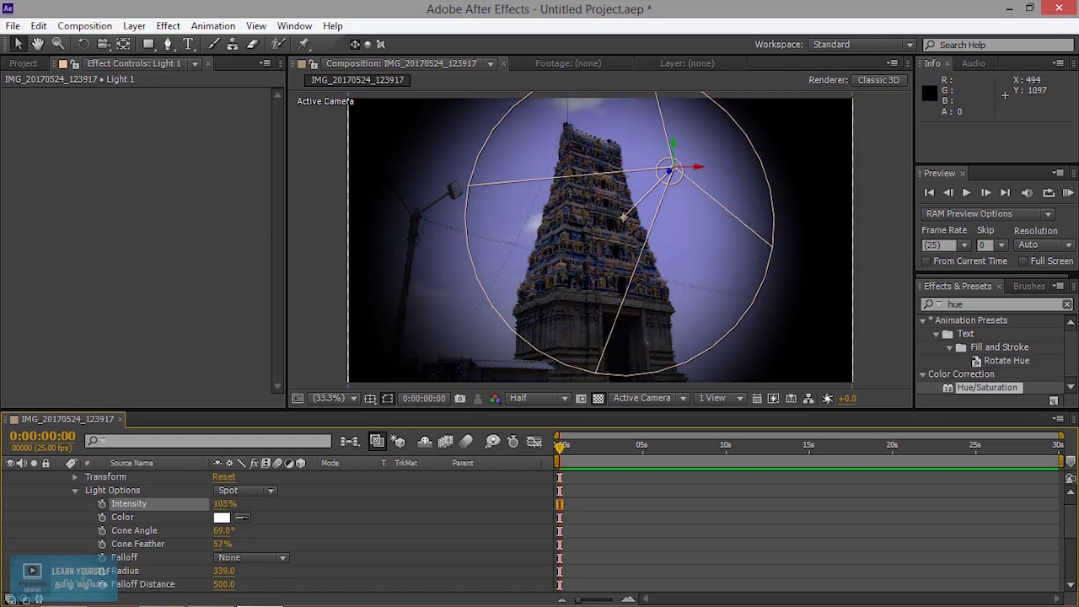
{"action": "mouse_move", "coordinate": [223, 530]}
{"action": "left_mouse_down"}
{"action": "mouse_move", "coordinate": [249, 530]}
{"action": "mouse_move", "coordinate": [227, 530]}
{"action": "left_mouse_up"}
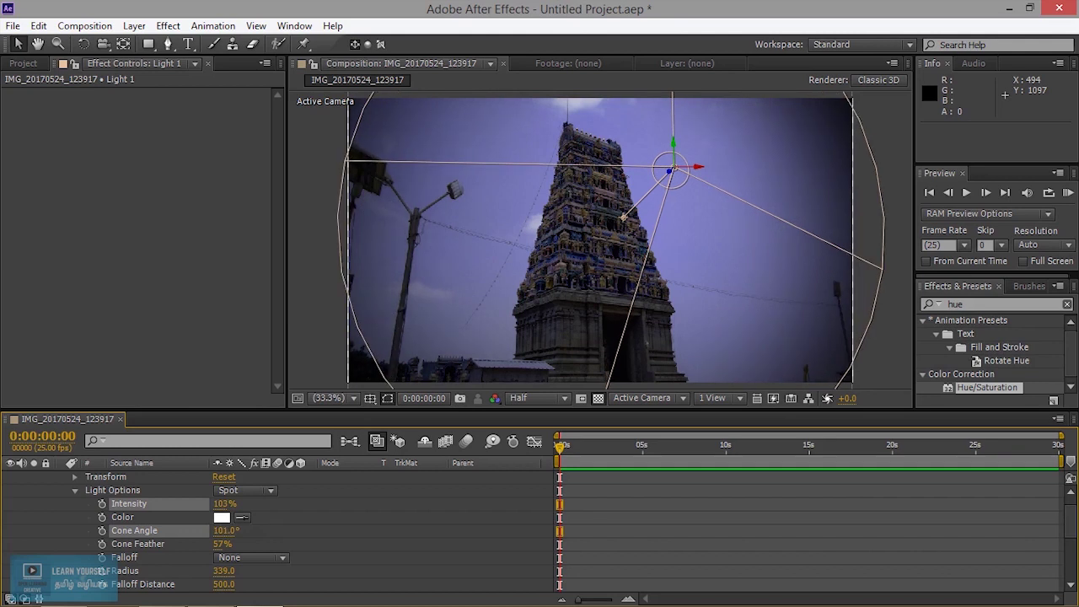
{"action": "left_click", "coordinate": [128, 503], "text": "ctrl"}
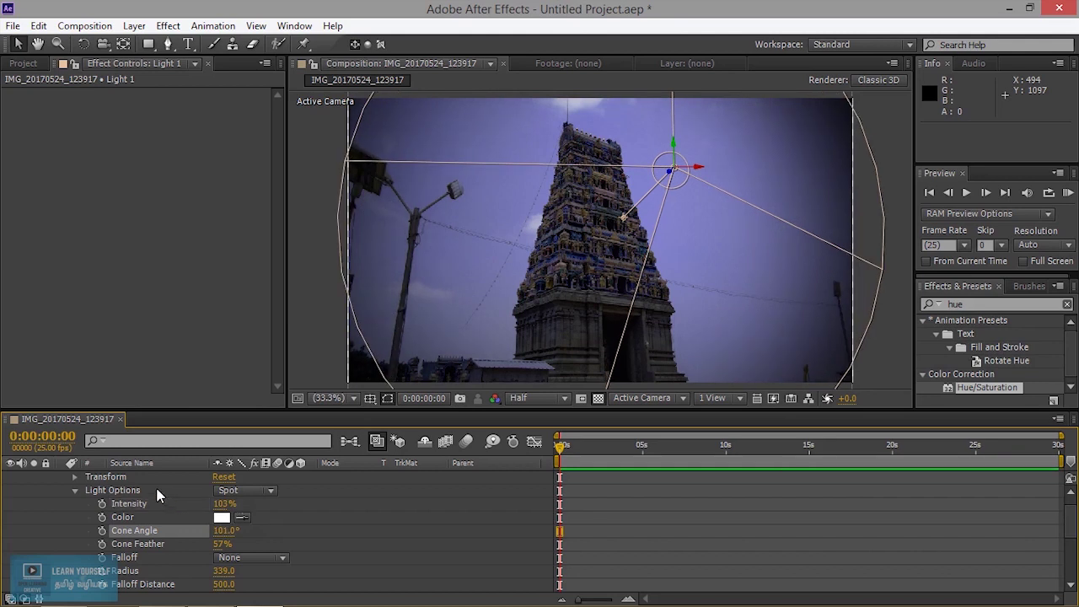
{"action": "scroll", "coordinate": [126, 510], "scroll_direction": "down", "scroll_amount": 4}
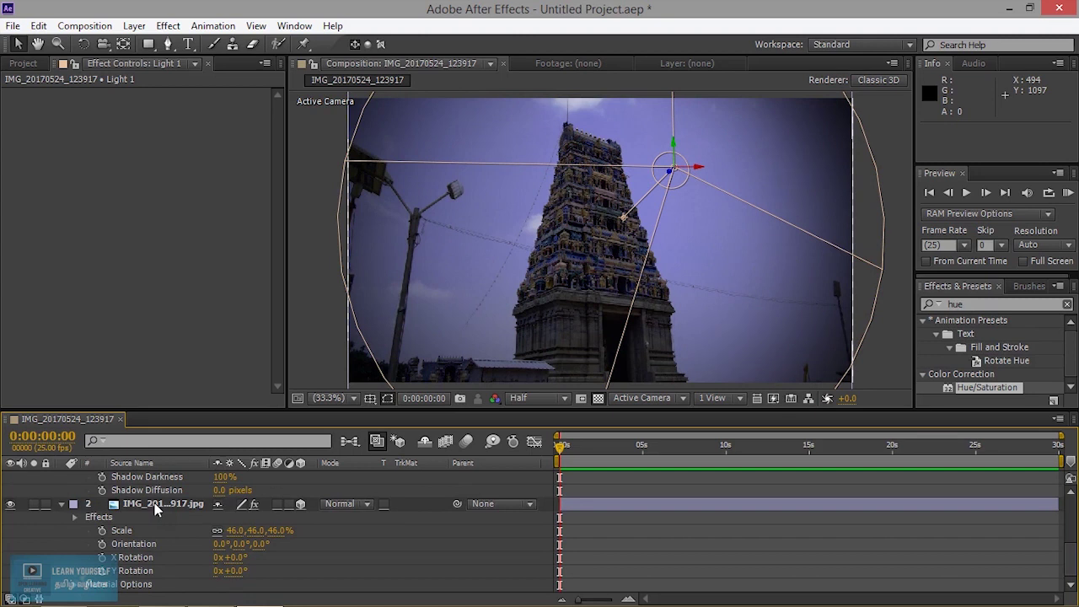
Step: Lower the Curves shadow point and bring Master Hue to -3.0° to remove the purple cast
{"action": "left_click", "coordinate": [150, 503]}
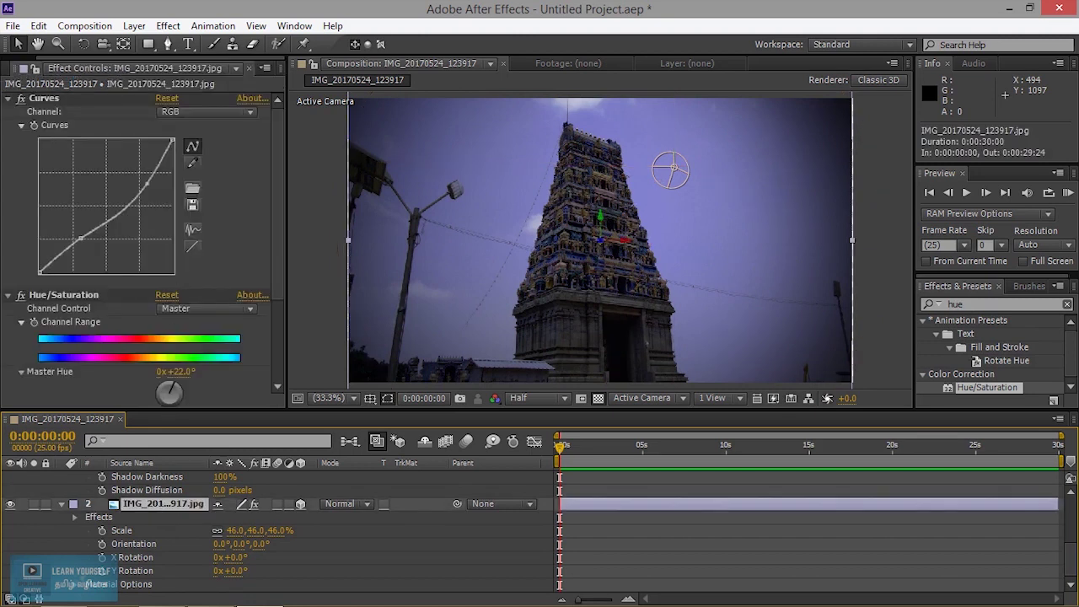
{"action": "left_click_drag", "start_coordinate": [81, 240], "coordinate": [82, 246]}
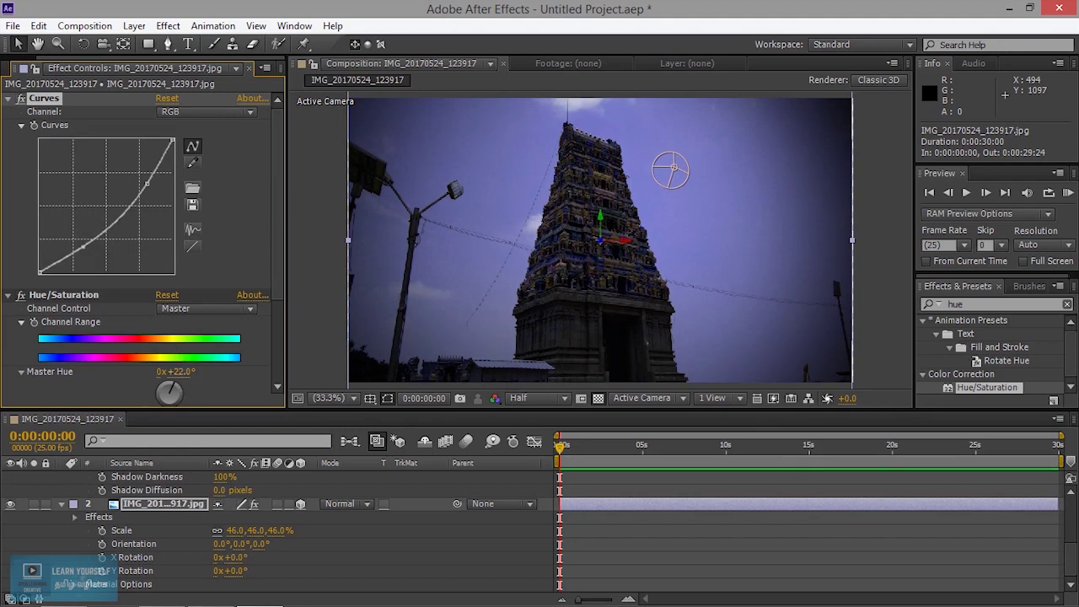
{"action": "left_click_drag", "start_coordinate": [177, 371], "coordinate": [183, 371]}
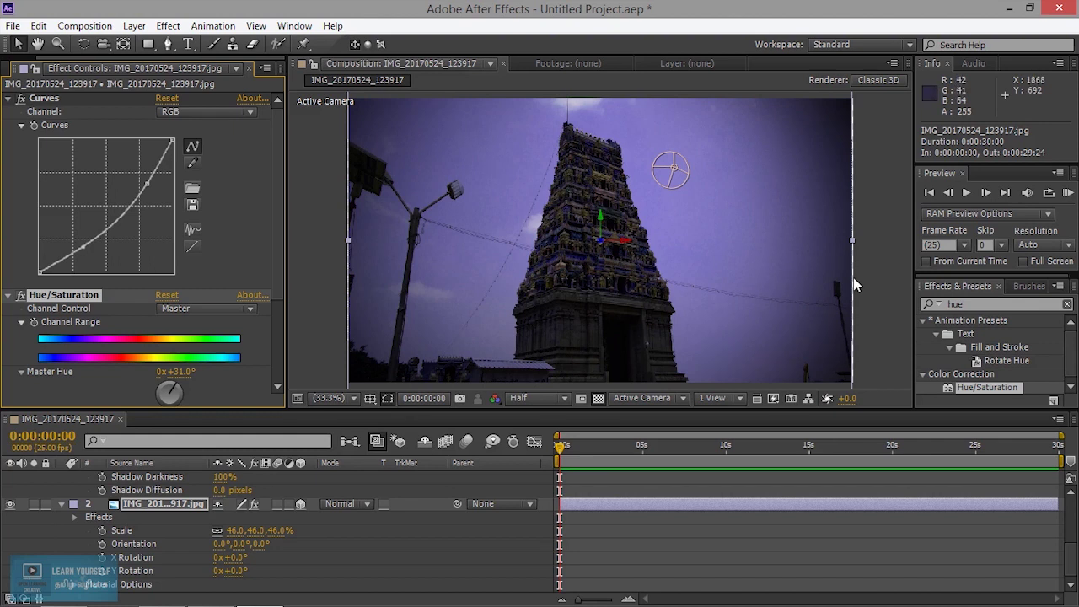
{"action": "left_click", "coordinate": [884, 261]}
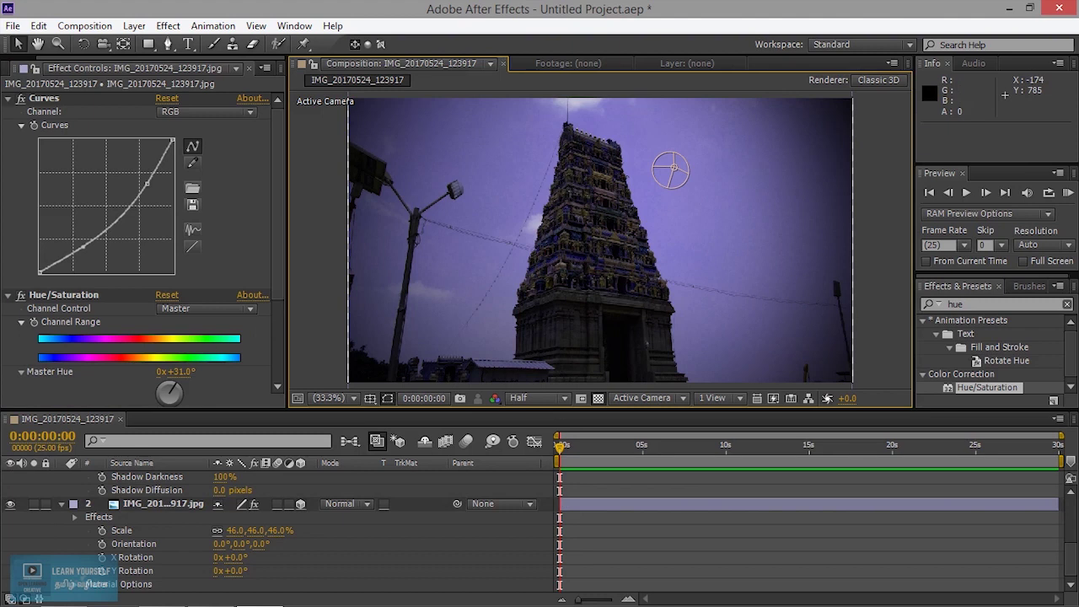
{"action": "left_click", "coordinate": [63, 294]}
{"action": "left_click_drag", "start_coordinate": [175, 371], "coordinate": [148, 371]}
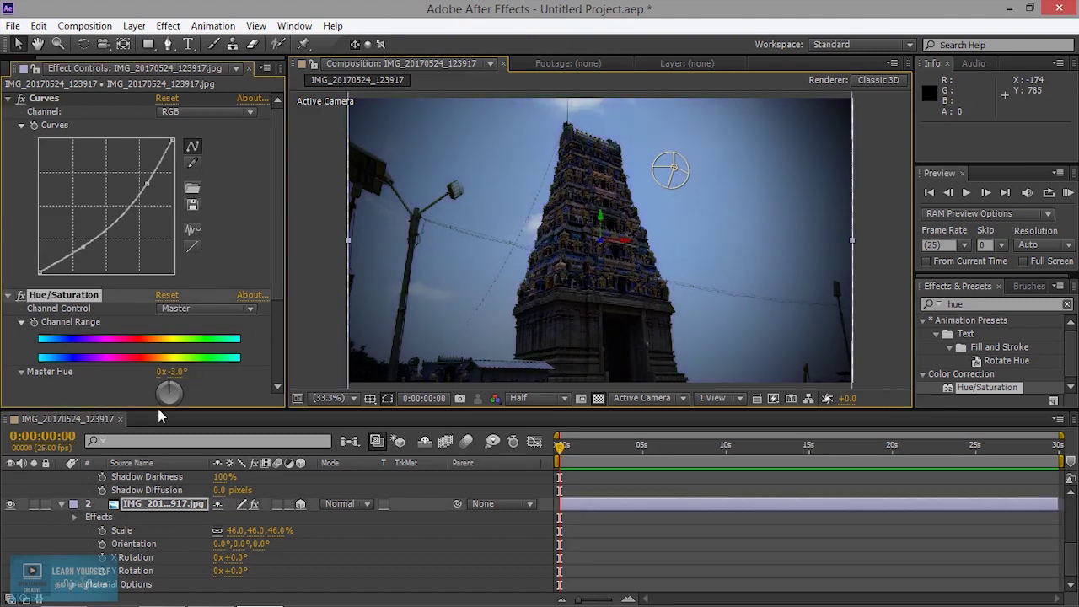
{"action": "scroll", "coordinate": [247, 544], "scroll_direction": "up", "scroll_amount": 4}
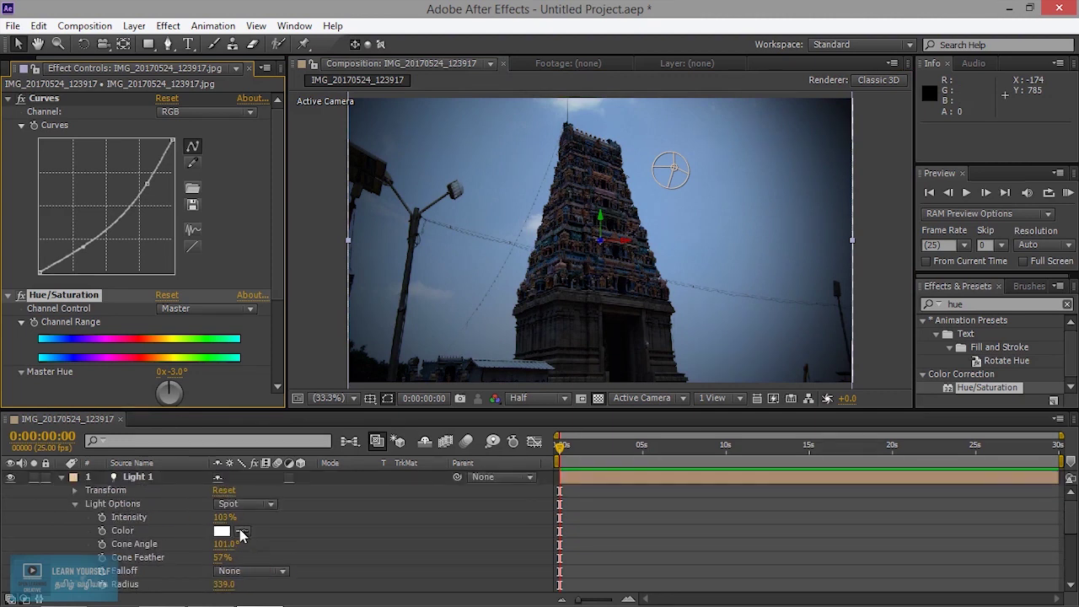
Step: Set Light 1 Intensity to 113%, collapse Light 1 and reselect the temple photo layer
{"action": "left_click_drag", "start_coordinate": [225, 517], "coordinate": [244, 517]}
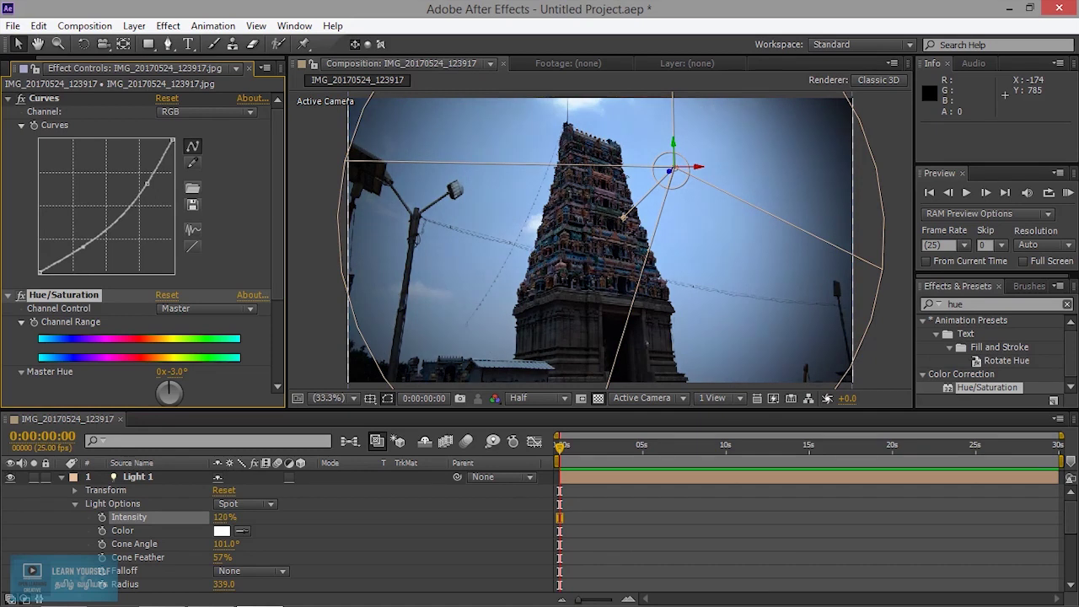
{"action": "left_click_drag", "start_coordinate": [244, 516], "coordinate": [228, 388]}
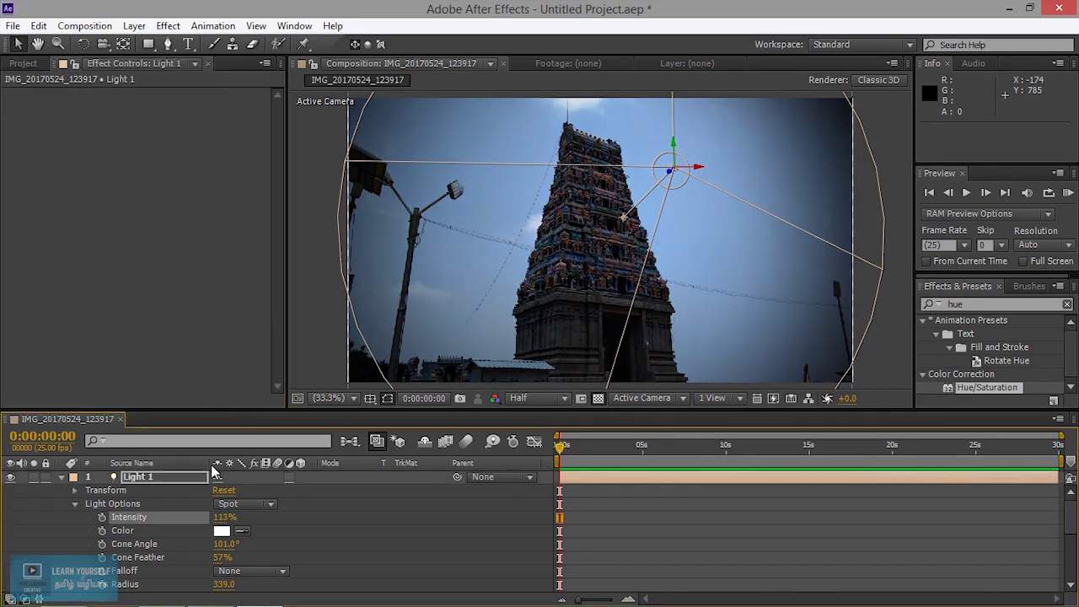
{"action": "left_click", "coordinate": [62, 477]}
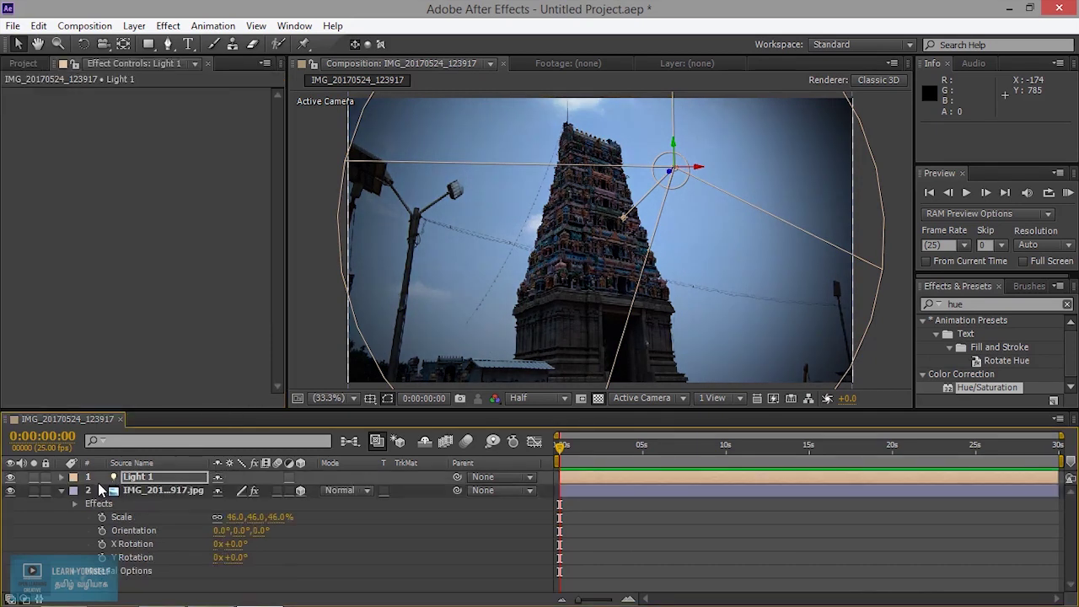
{"action": "left_click", "coordinate": [166, 491]}
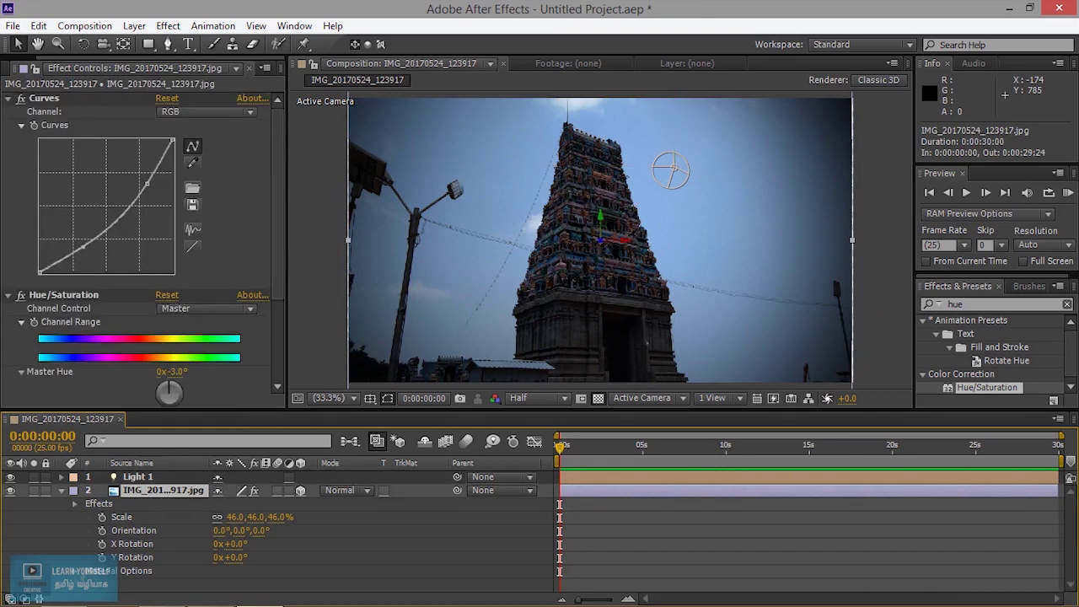
Step: Adjust Master Hue in Hue/Saturation, settling it at +3.0°
{"action": "mouse_move", "coordinate": [171, 371]}
{"action": "left_mouse_down"}
{"action": "mouse_move", "coordinate": [126, 371]}
{"action": "mouse_move", "coordinate": [179, 371]}
{"action": "mouse_move", "coordinate": [168, 371]}
{"action": "left_mouse_up"}
{"action": "scroll", "coordinate": [143, 253], "scroll_direction": "down", "scroll_amount": 2}
{"action": "left_click_drag", "start_coordinate": [172, 318], "coordinate": [183, 318]}
Step: Search the effects library for 'tint' and find Tint under Color Correction
{"action": "left_click", "coordinate": [990, 305]}
{"action": "type", "text": "tint"}
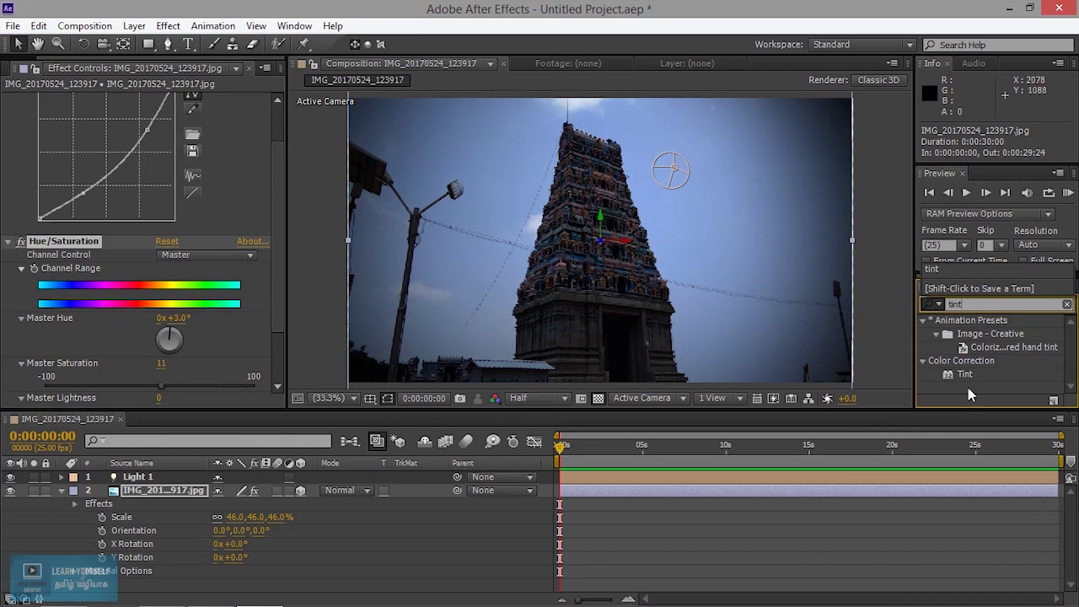
{"action": "left_click", "coordinate": [966, 376]}
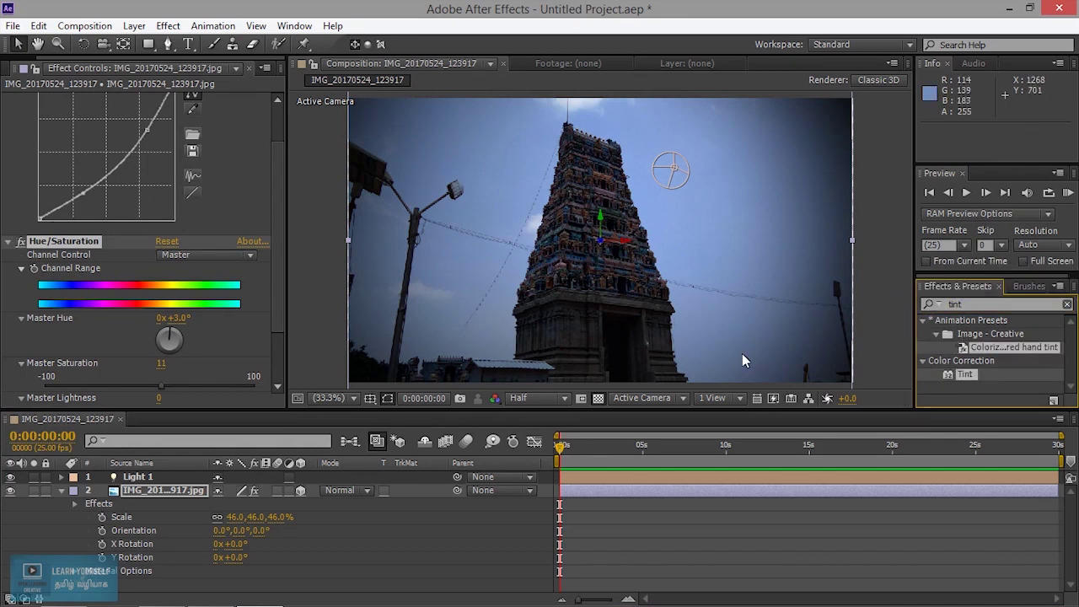
{"action": "left_click", "coordinate": [970, 338]}
Step: Apply Tint to the temple photo, trying a light red-orange Map Black To, then cancelling it
{"action": "left_click_drag", "start_coordinate": [968, 376], "coordinate": [664, 269]}
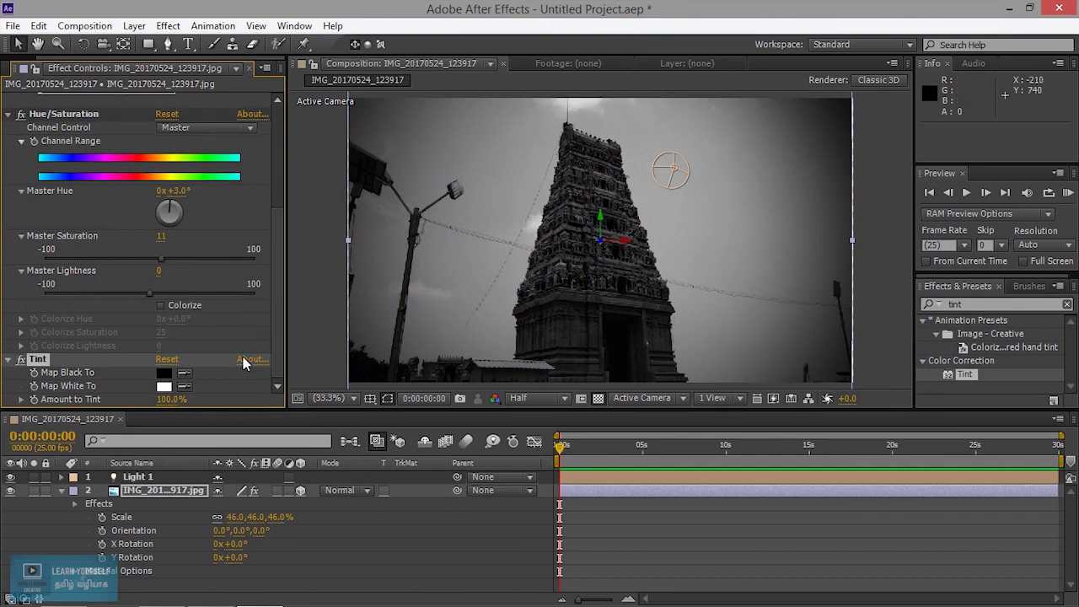
{"action": "left_click", "coordinate": [163, 373]}
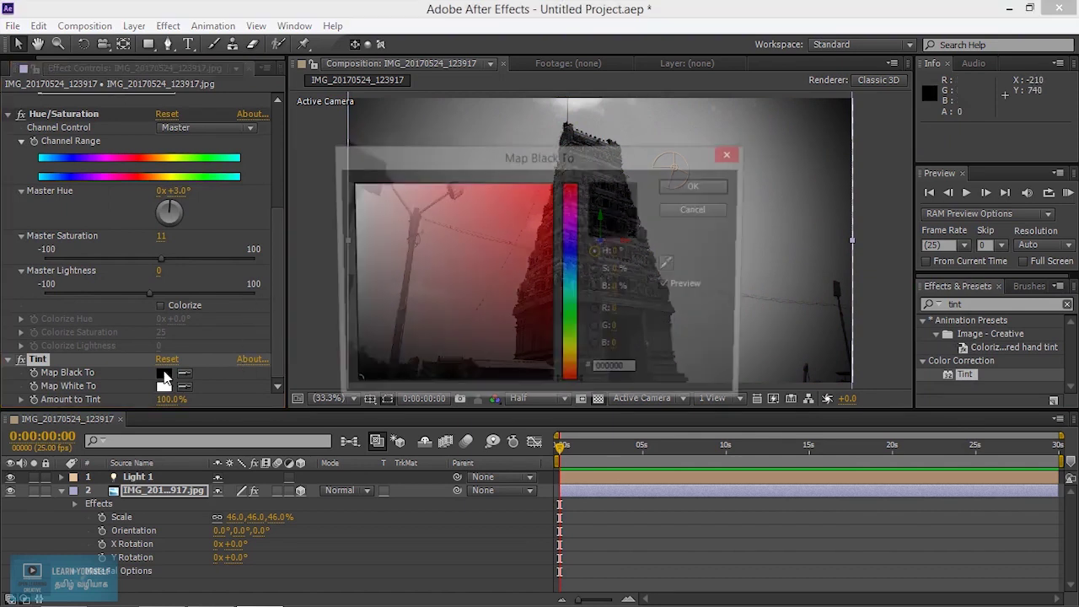
{"action": "left_click_drag", "start_coordinate": [540, 209], "coordinate": [417, 166]}
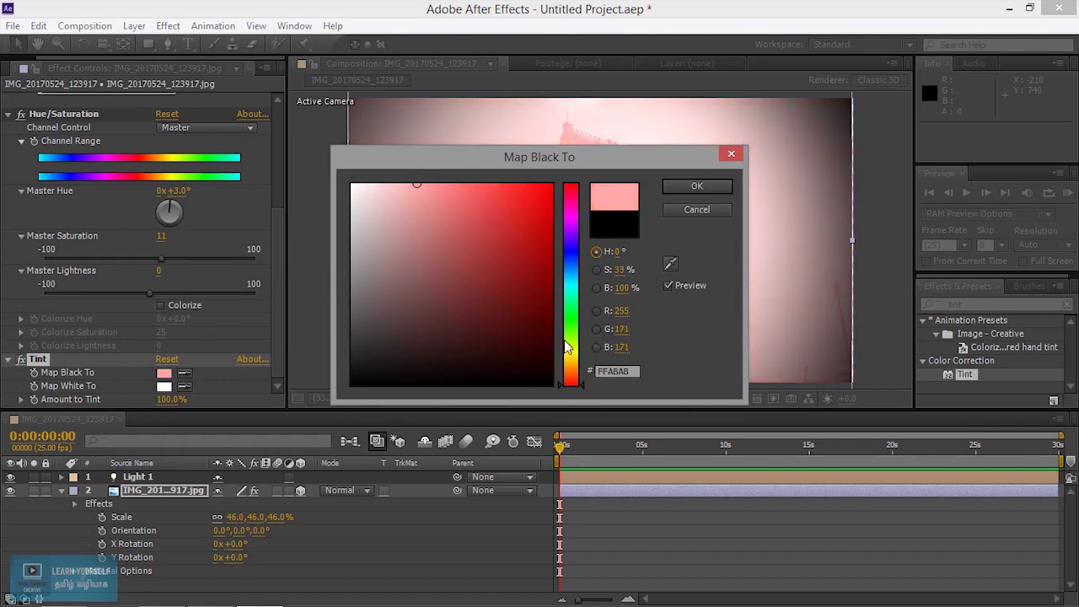
{"action": "left_click_drag", "start_coordinate": [580, 385], "coordinate": [577, 379]}
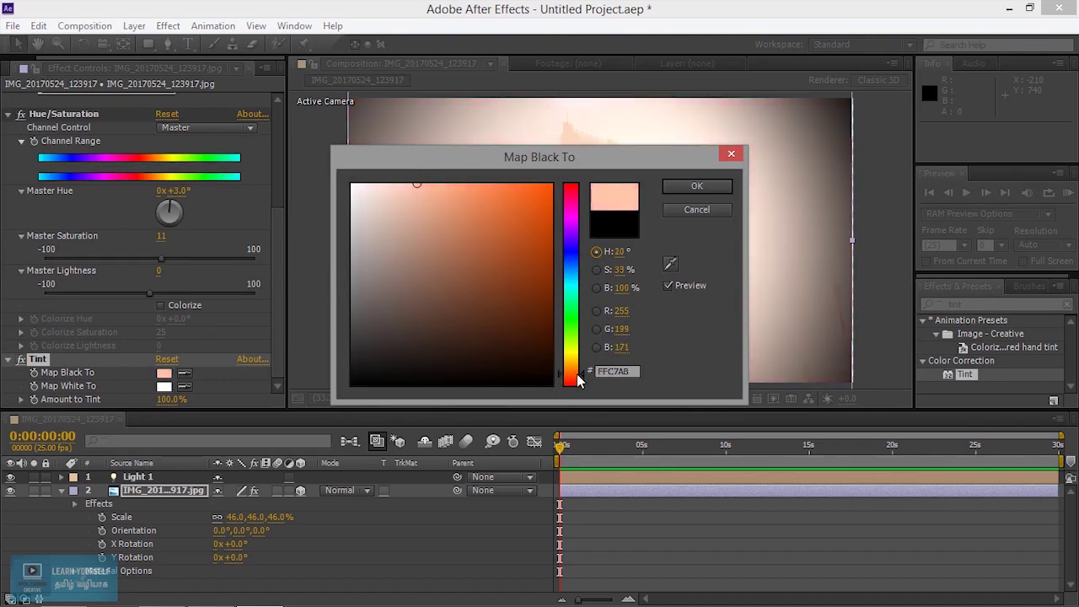
{"action": "mouse_move", "coordinate": [580, 152]}
{"action": "left_mouse_down"}
{"action": "mouse_move", "coordinate": [904, 229]}
{"action": "mouse_move", "coordinate": [898, 207]}
{"action": "left_mouse_up"}
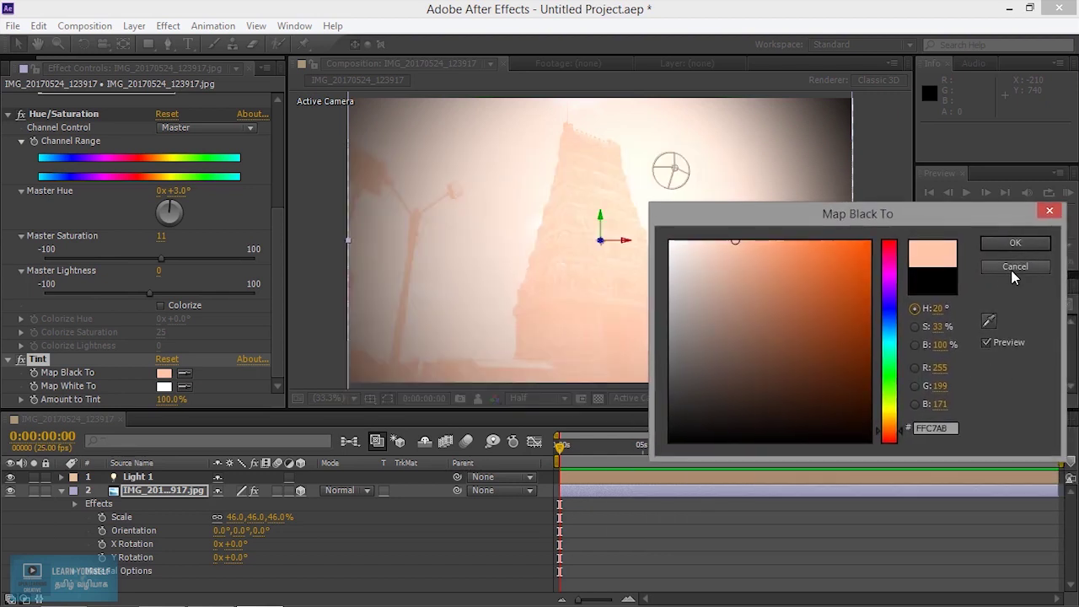
{"action": "left_click", "coordinate": [1014, 268]}
{"action": "left_click", "coordinate": [165, 385]}
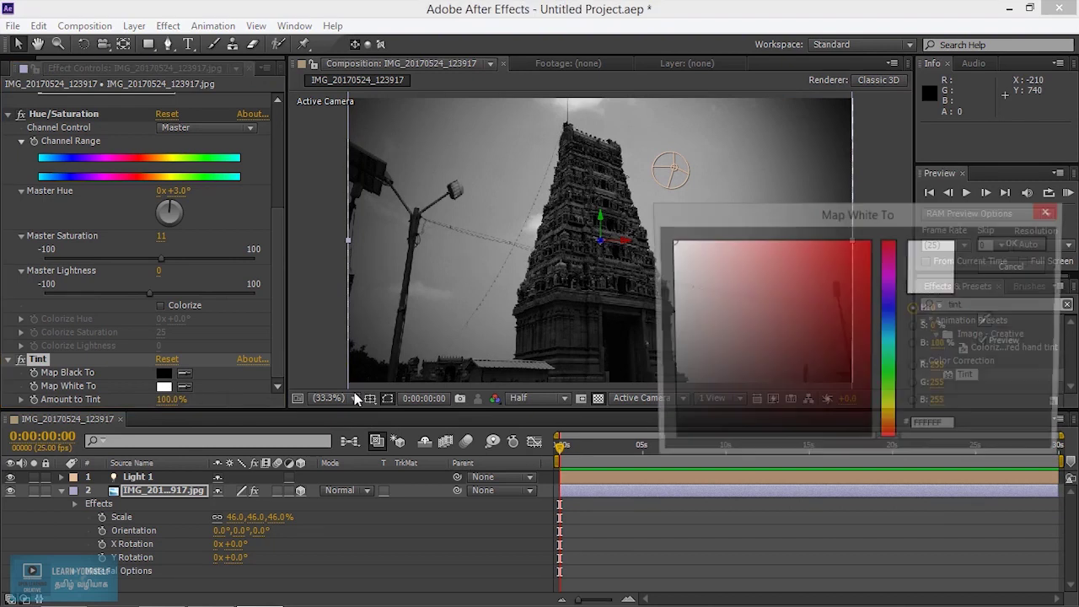
Step: Set Tint's Map White To to a pale peach colour
{"action": "left_click_drag", "start_coordinate": [732, 243], "coordinate": [711, 230]}
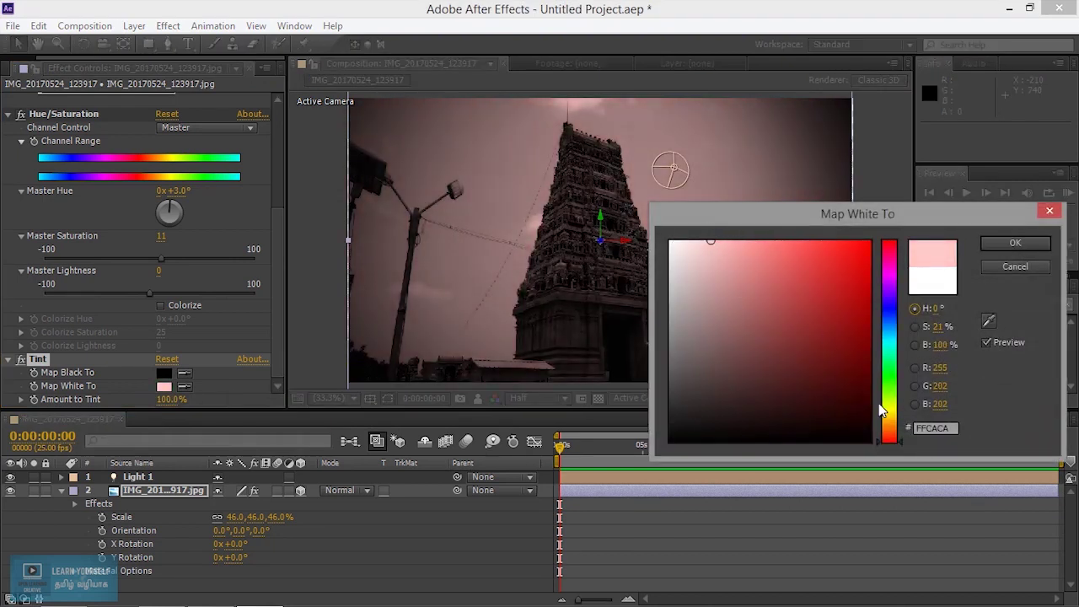
{"action": "left_click_drag", "start_coordinate": [898, 439], "coordinate": [898, 434]}
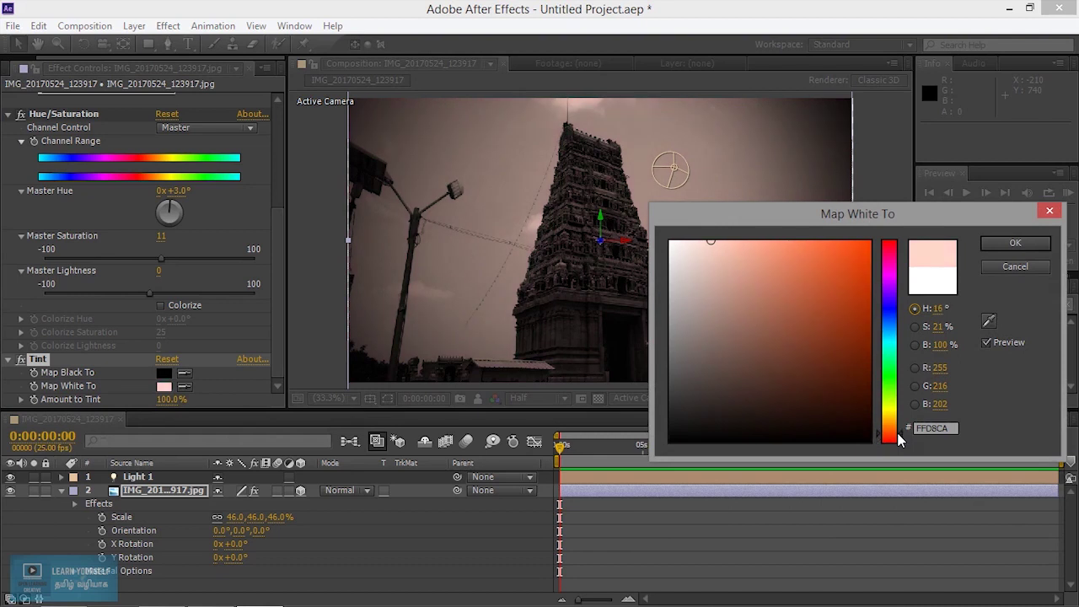
{"action": "left_click_drag", "start_coordinate": [712, 243], "coordinate": [706, 237]}
{"action": "left_click", "coordinate": [1015, 242]}
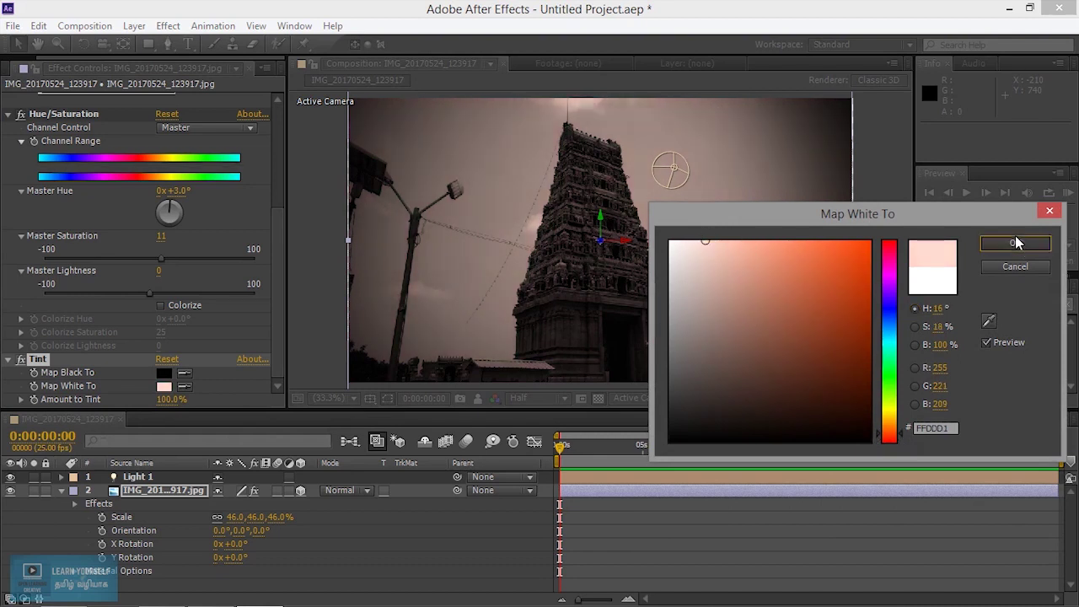
Step: Change Map White To to a pale blue (#B7CBFE) and deselect the photo layer
{"action": "left_click", "coordinate": [165, 389]}
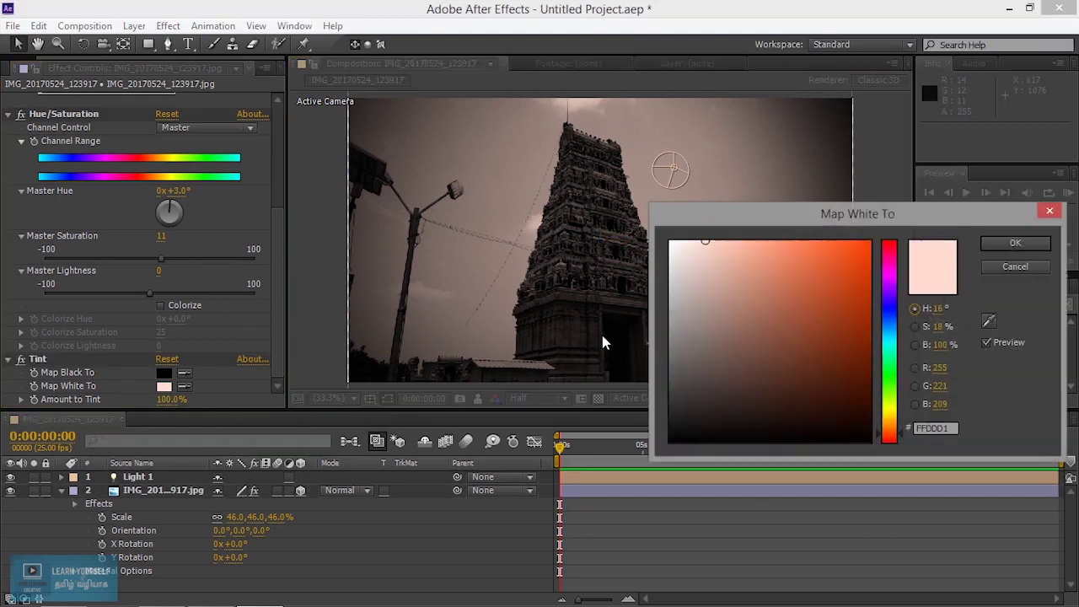
{"action": "left_click", "coordinate": [892, 323]}
{"action": "left_click_drag", "start_coordinate": [892, 323], "coordinate": [892, 322]}
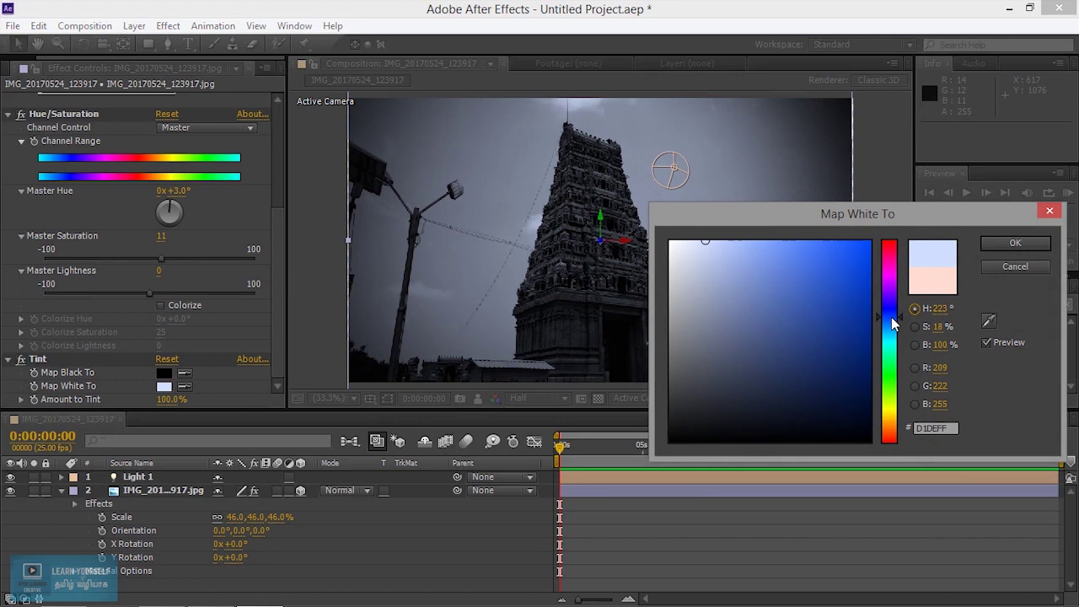
{"action": "left_click_drag", "start_coordinate": [722, 252], "coordinate": [729, 243]}
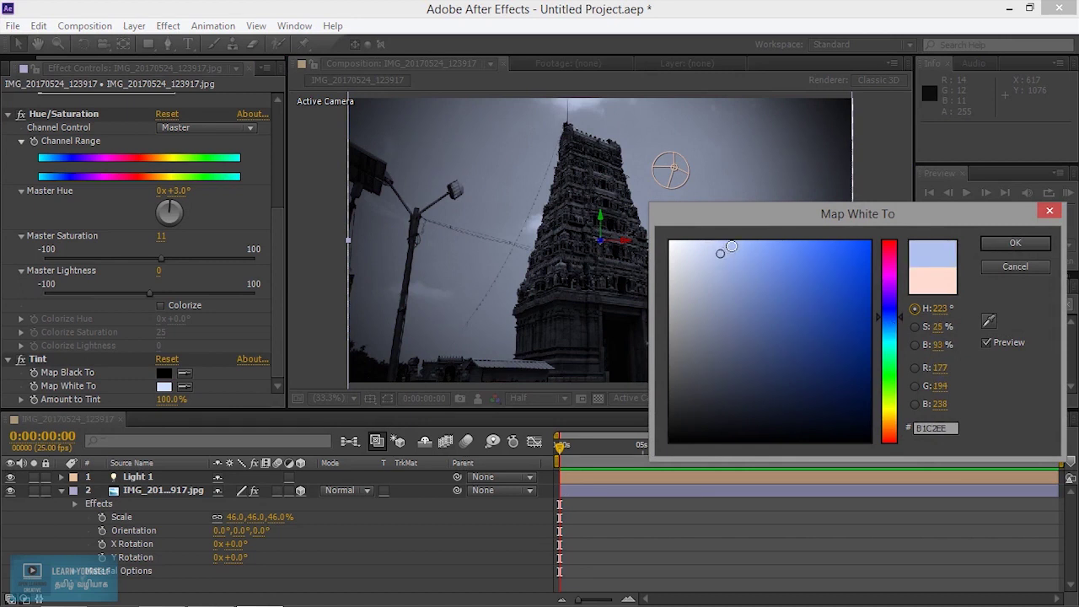
{"action": "left_click", "coordinate": [1036, 243]}
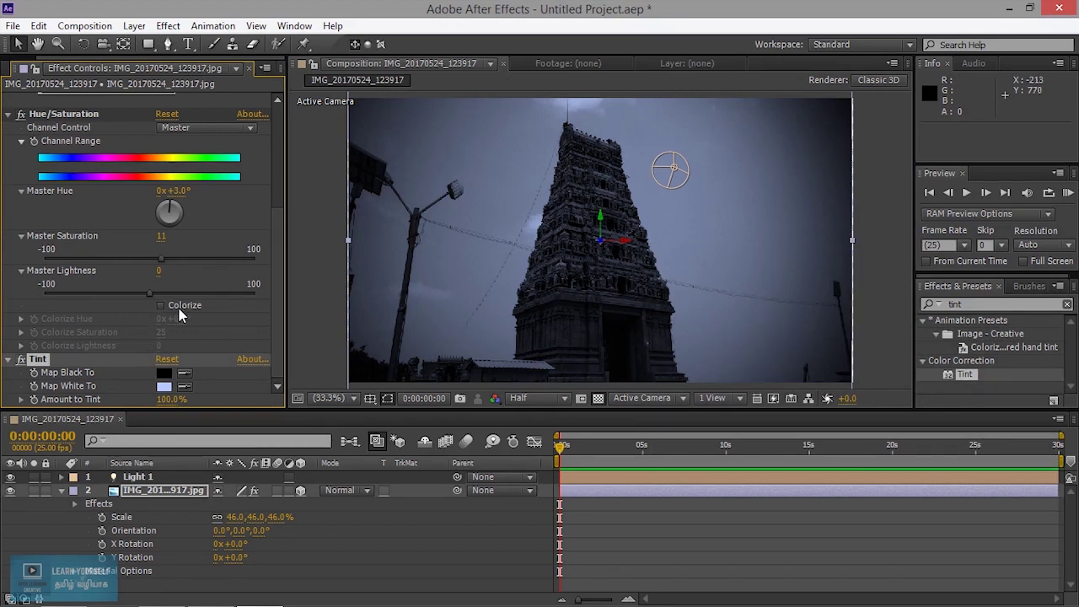
{"action": "left_click", "coordinate": [879, 266]}
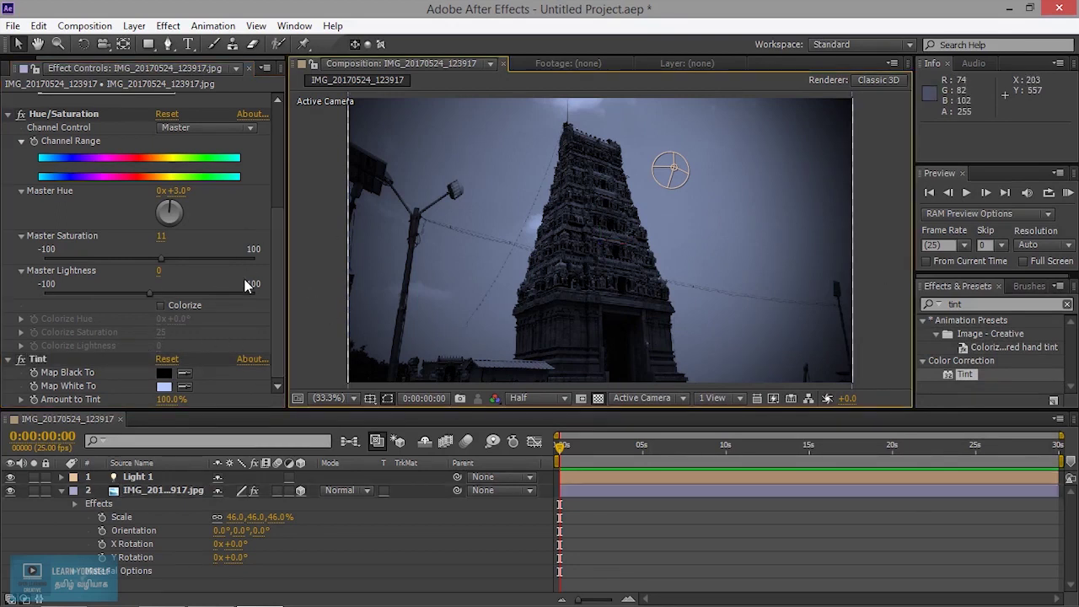
Step: Raise the upper Curves point, try straightening the lower point, then undo that change
{"action": "scroll", "coordinate": [247, 289], "scroll_direction": "up", "scroll_amount": 2}
{"action": "scroll", "coordinate": [248, 289], "scroll_direction": "up", "scroll_amount": 3}
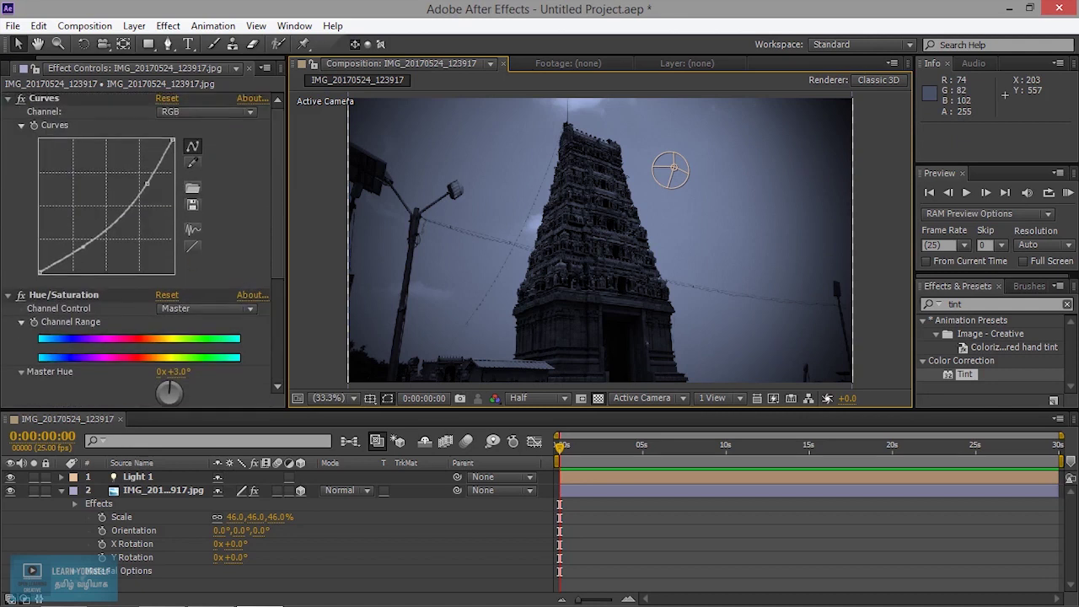
{"action": "left_click_drag", "start_coordinate": [146, 182], "coordinate": [140, 174]}
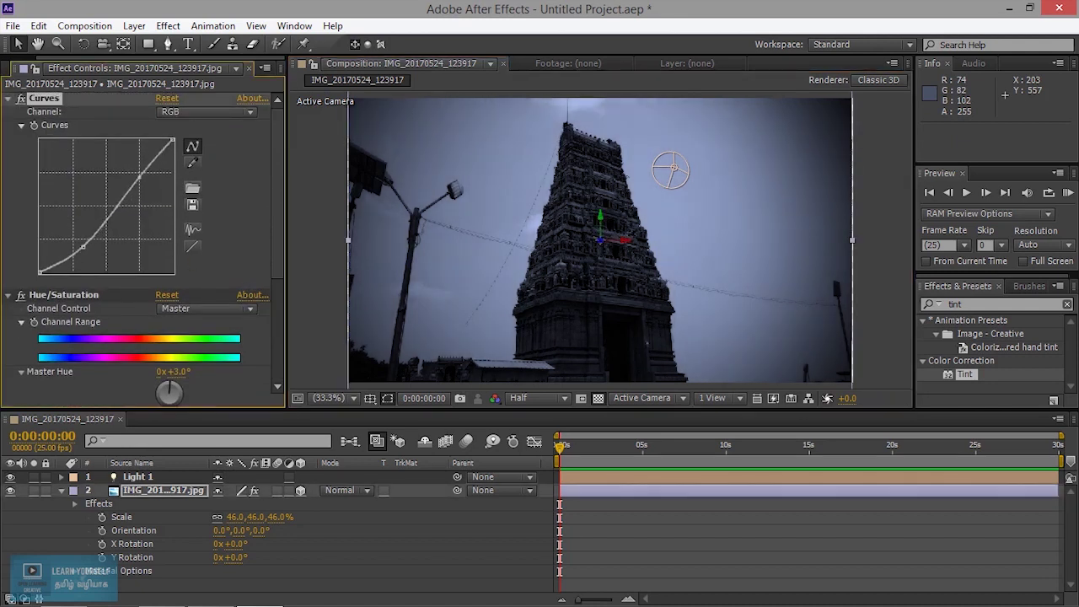
{"action": "left_click_drag", "start_coordinate": [83, 246], "coordinate": [78, 239]}
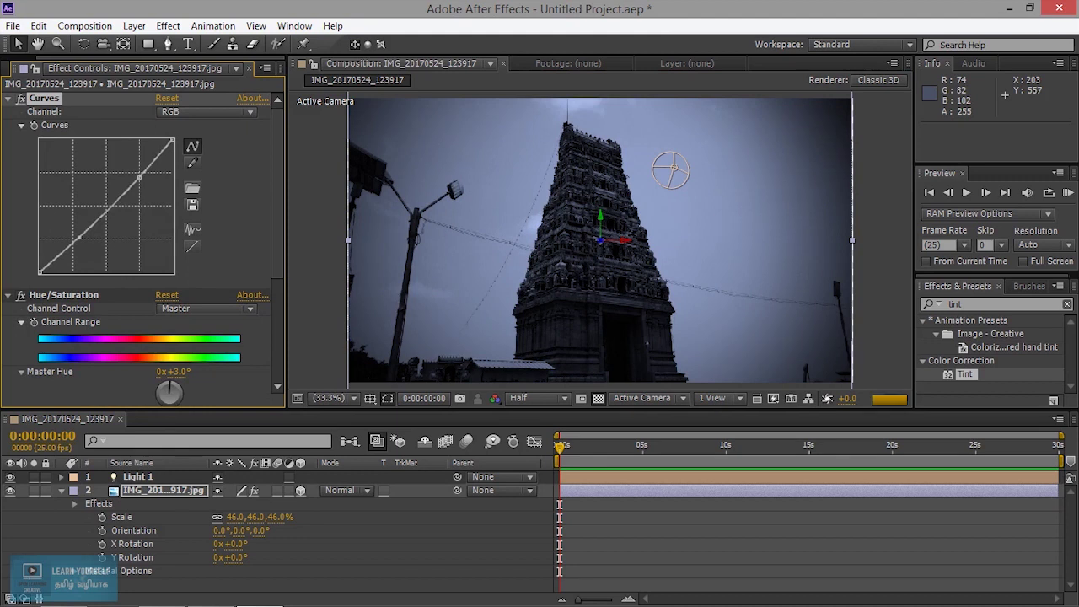
{"action": "left_click", "coordinate": [328, 287]}
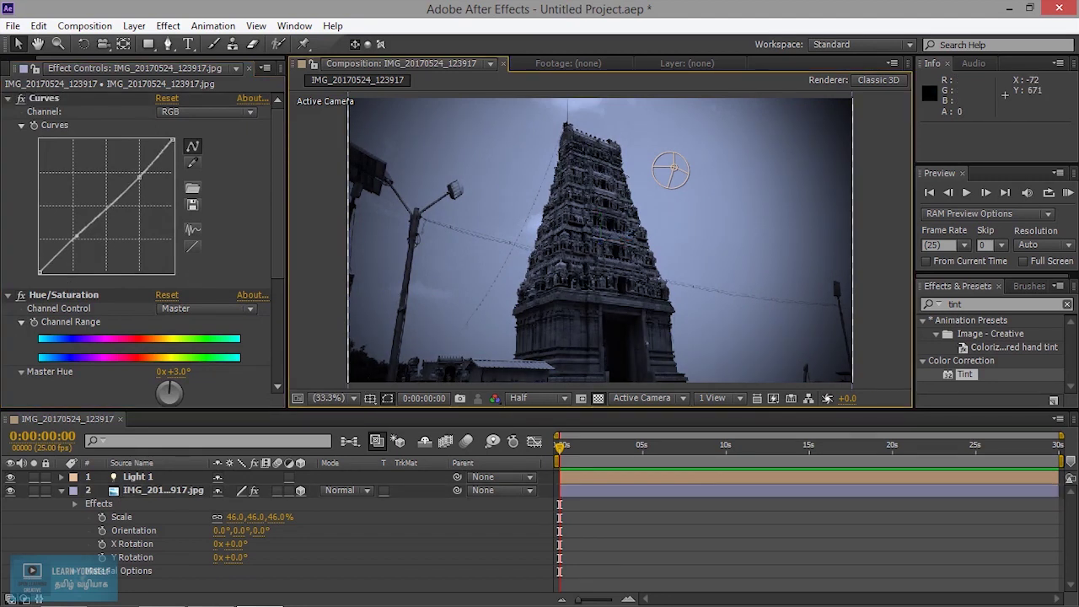
{"action": "key", "text": "ctrl+z"}
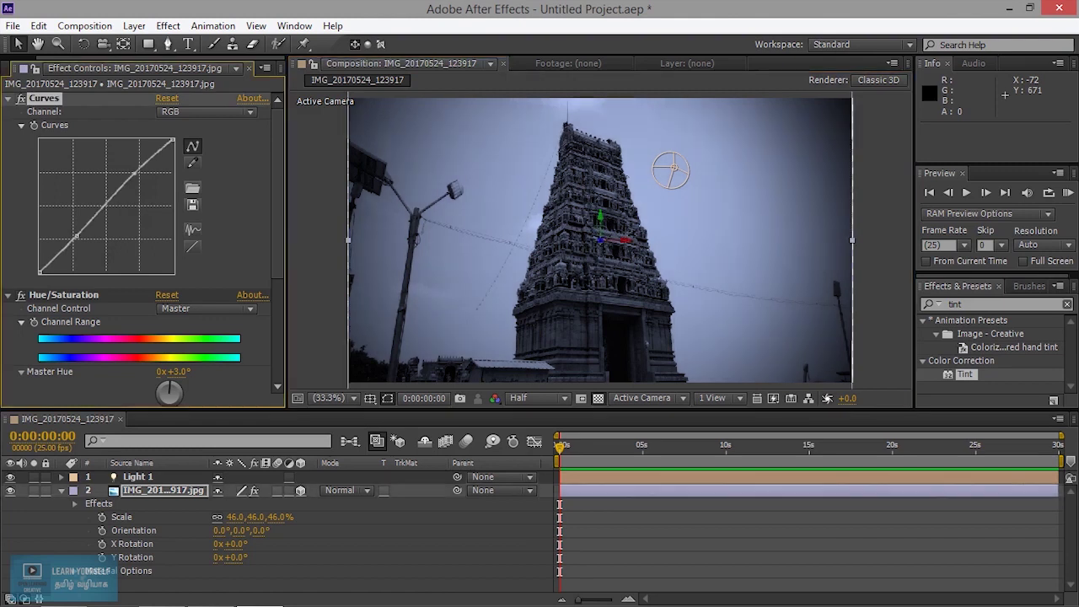
Step: Shape both curve points into a steeper S-curve and toggle Curves off and on to compare
{"action": "left_click_drag", "start_coordinate": [76, 236], "coordinate": [90, 228]}
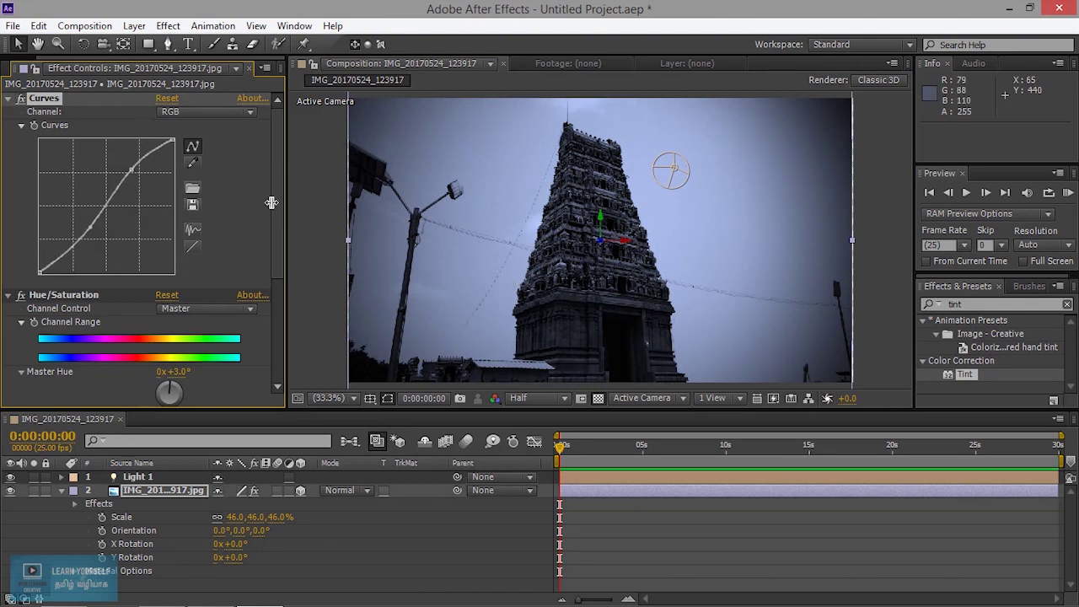
{"action": "left_click_drag", "start_coordinate": [131, 170], "coordinate": [132, 169]}
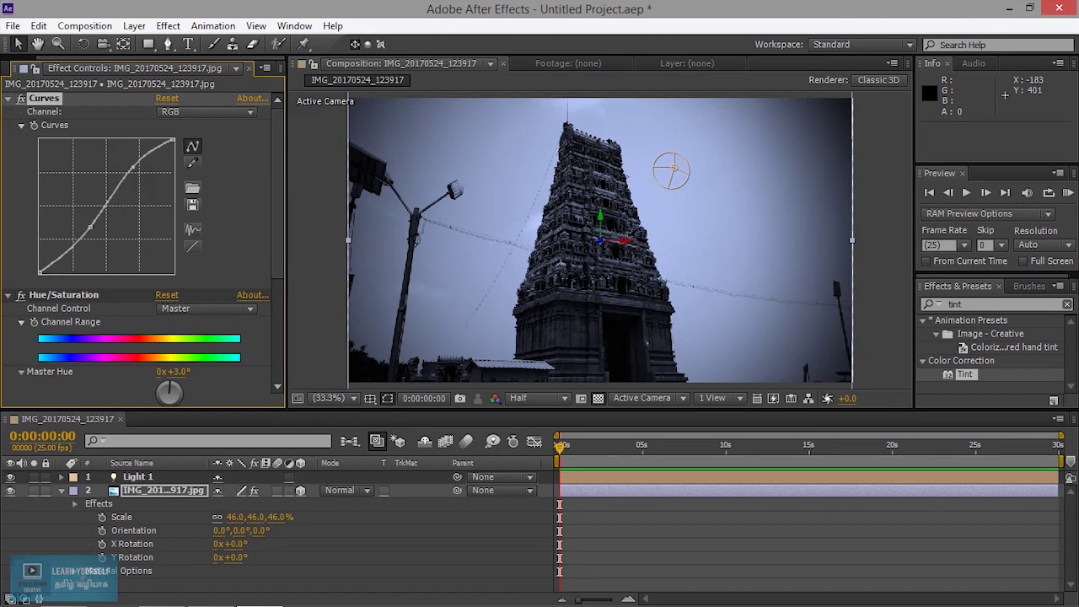
{"action": "left_click", "coordinate": [22, 99]}
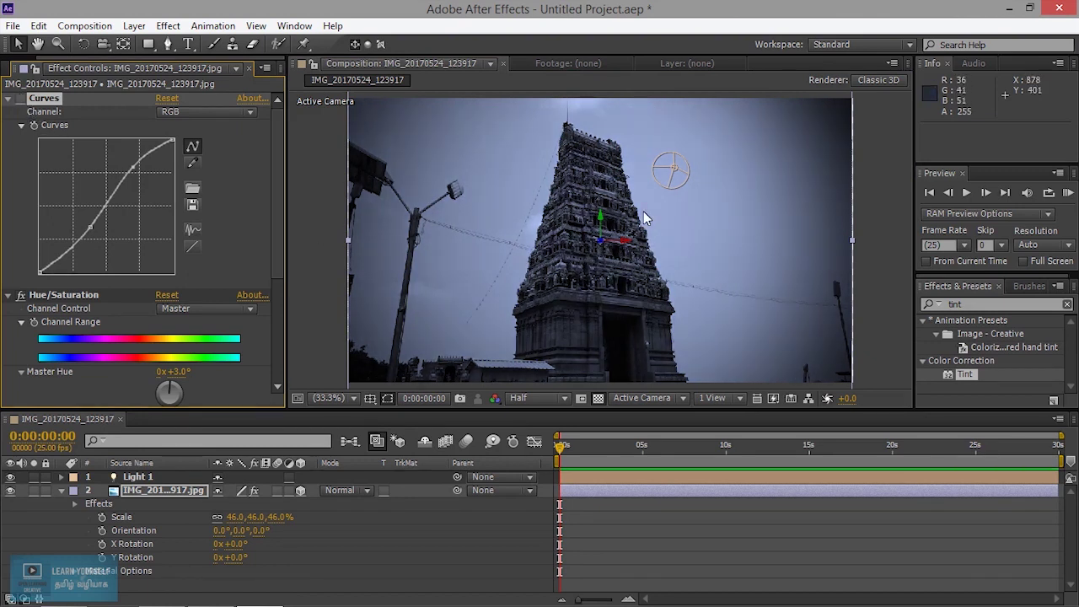
{"action": "left_click", "coordinate": [21, 99]}
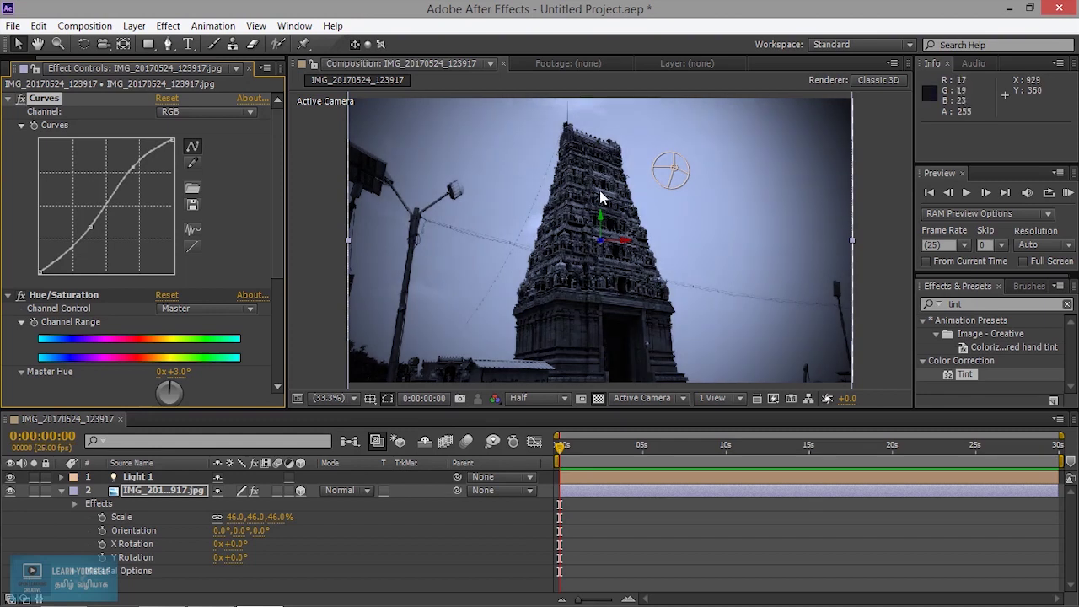